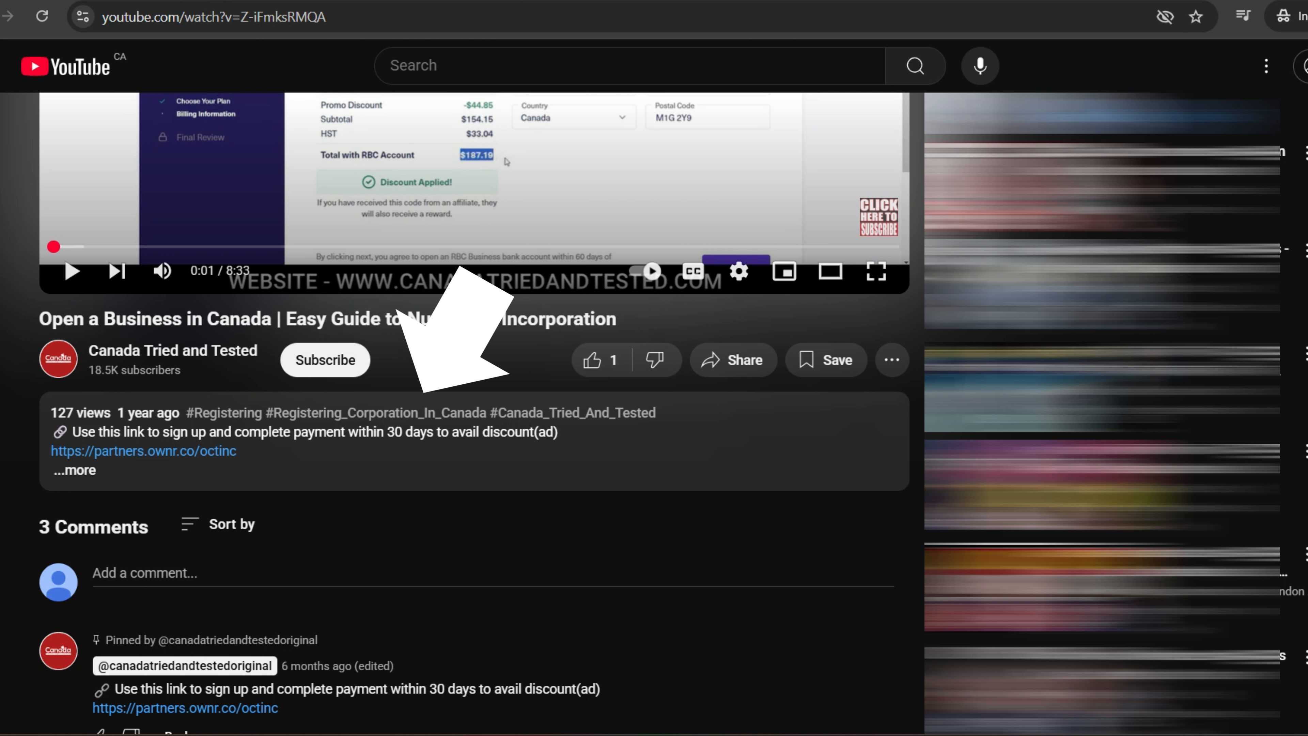
- Open the Ownr partner offer from the video description and start an incorporation for a company located in British Columbia
click(75, 470)
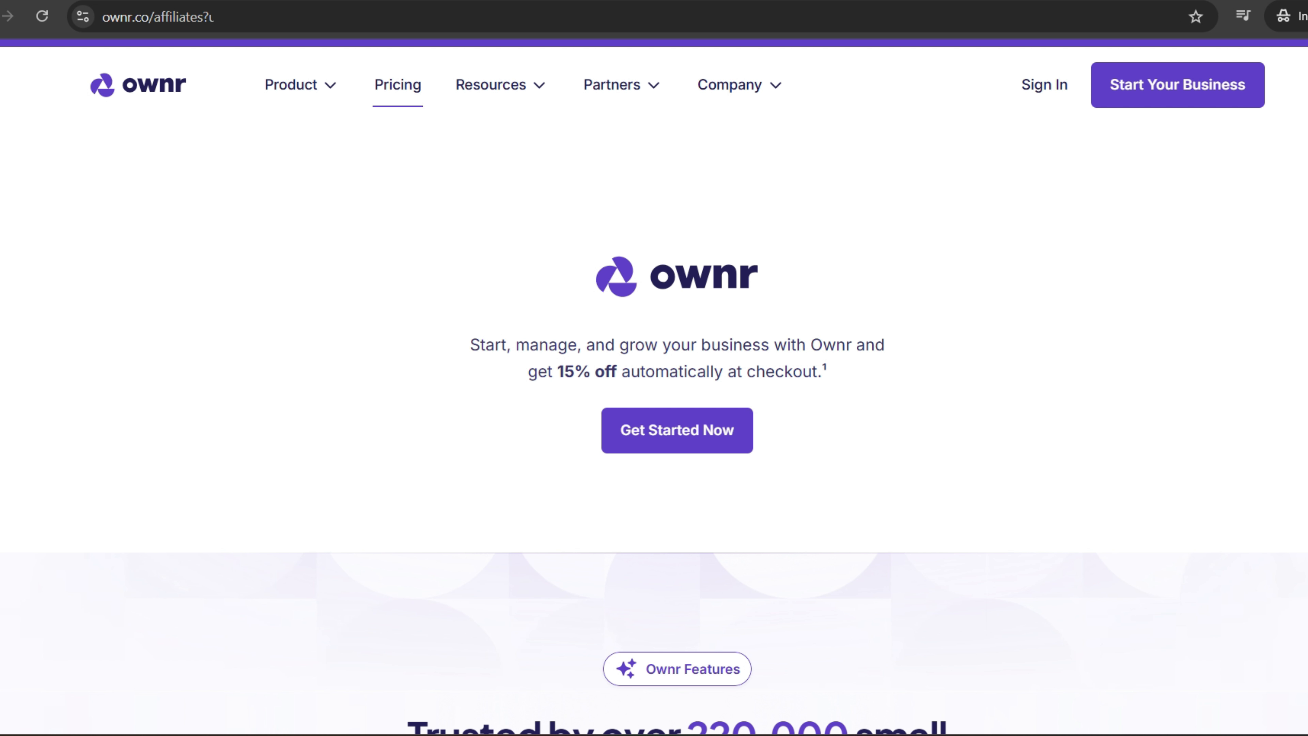
drag(528, 371, 817, 371)
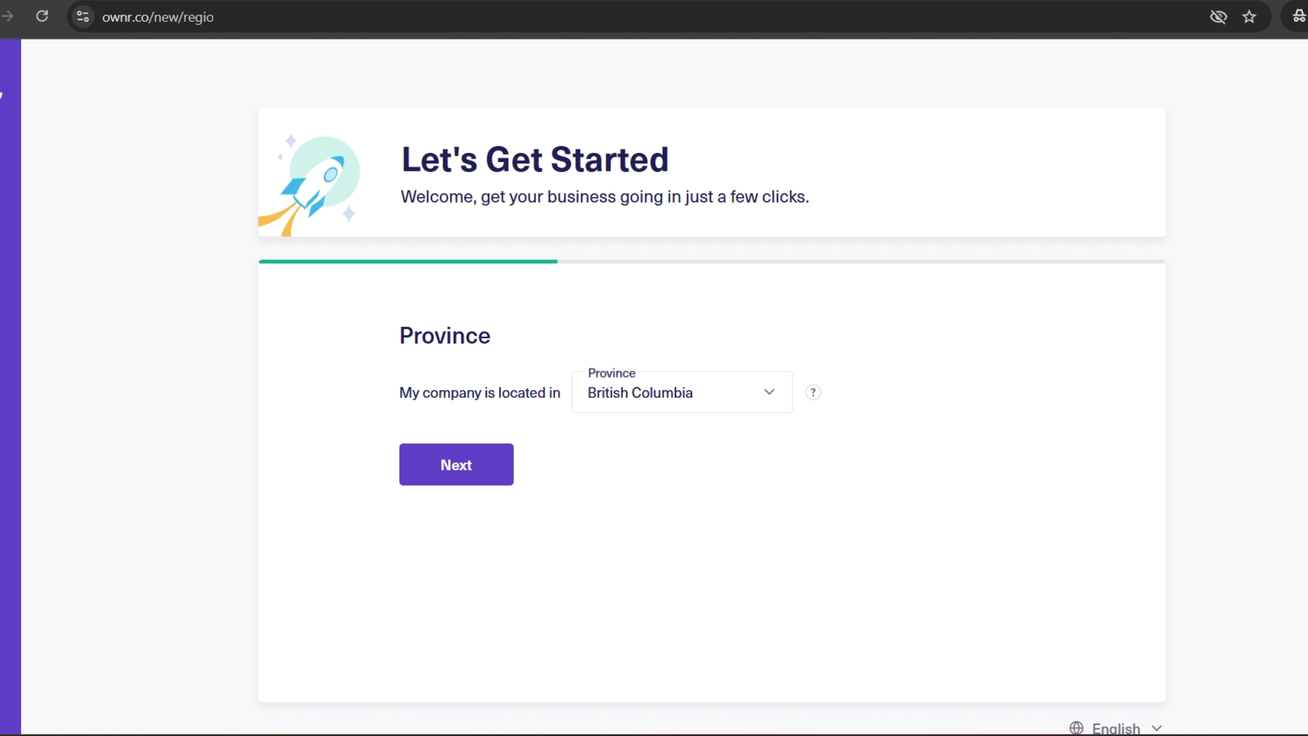
click(456, 464)
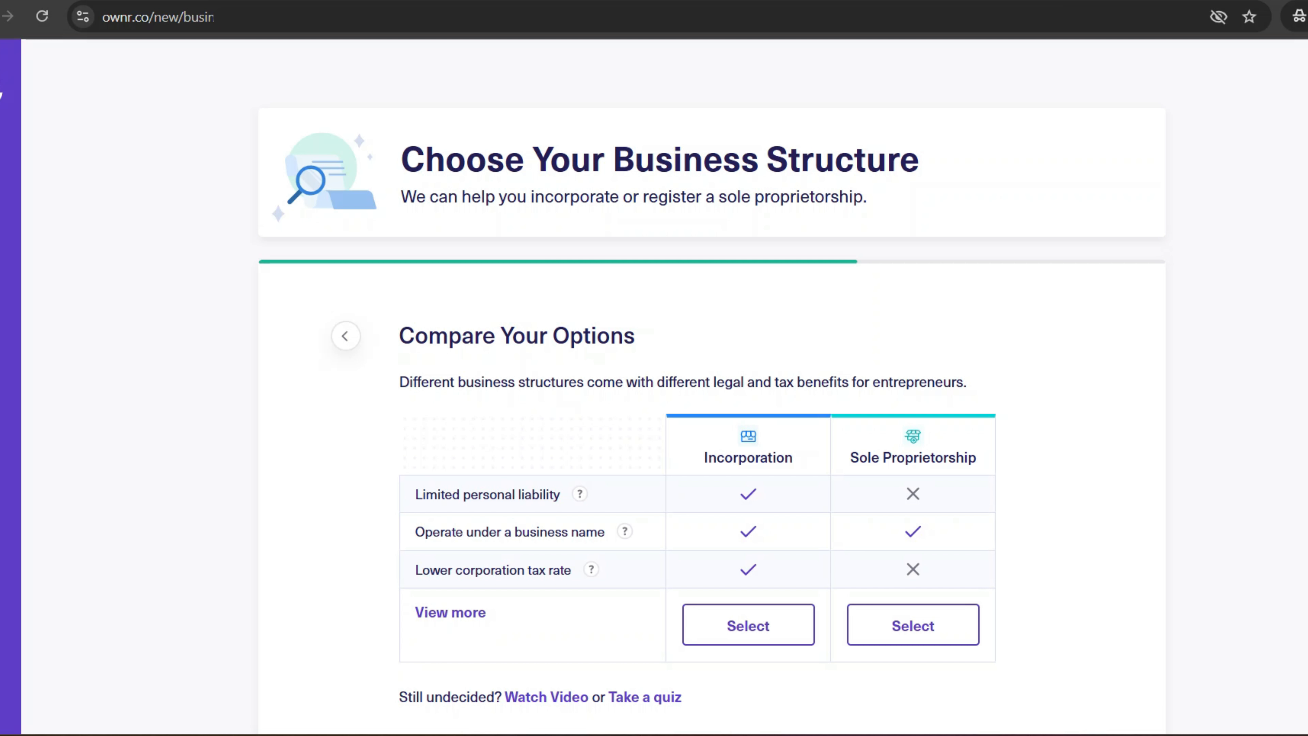
click(748, 624)
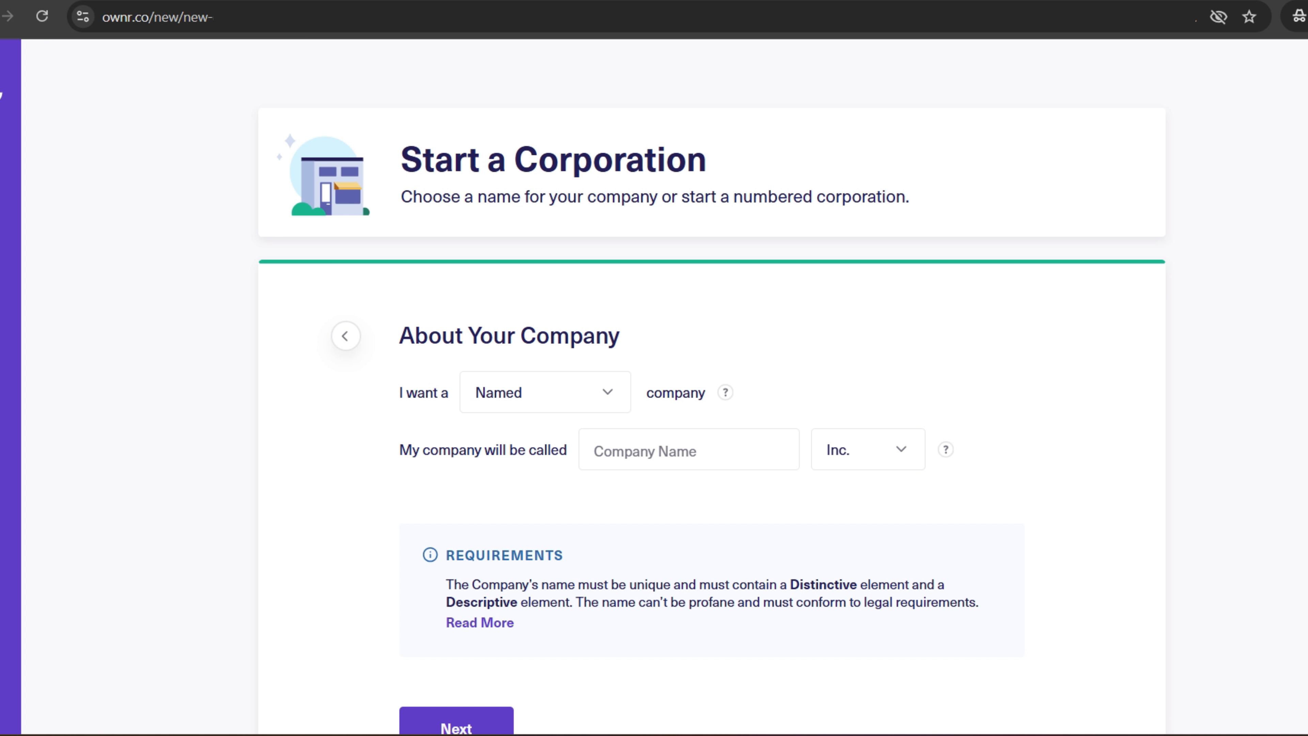
- Name the company Cipherforti Consulting with the legal ending Inc. and continue to account creation
click(689, 449)
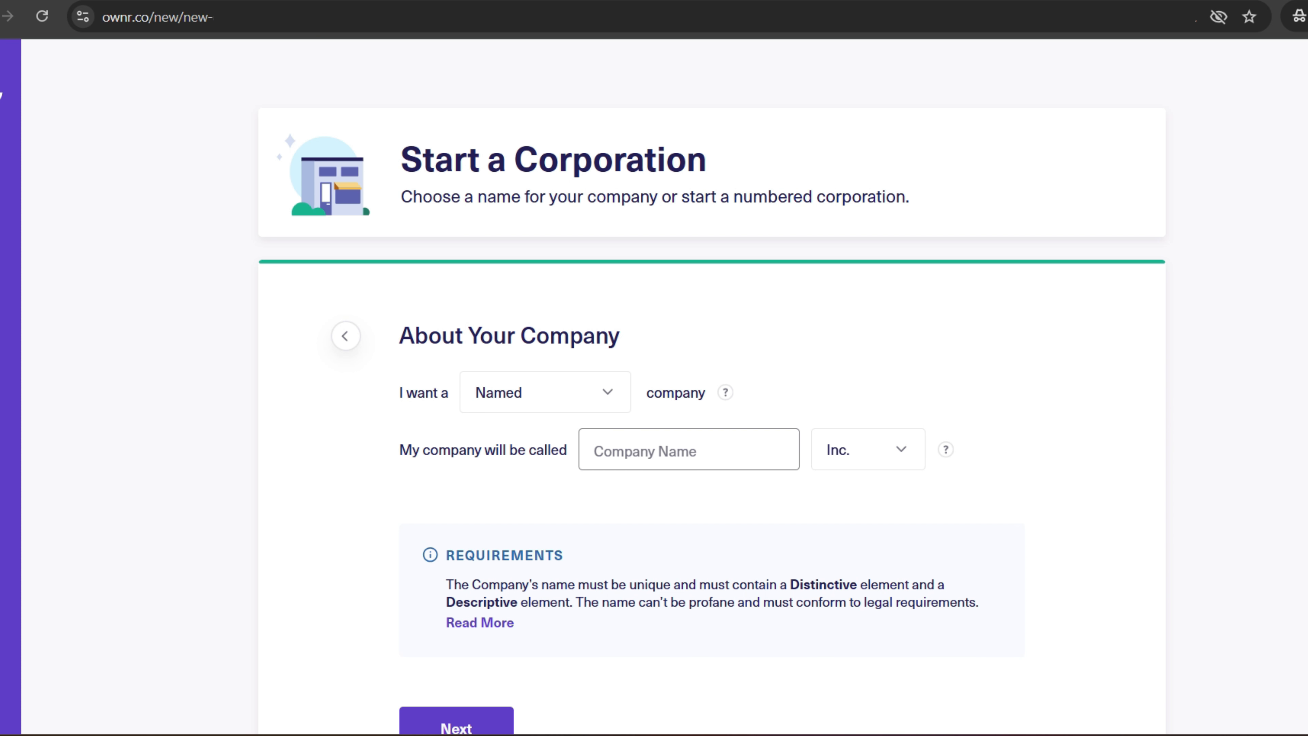
click(868, 450)
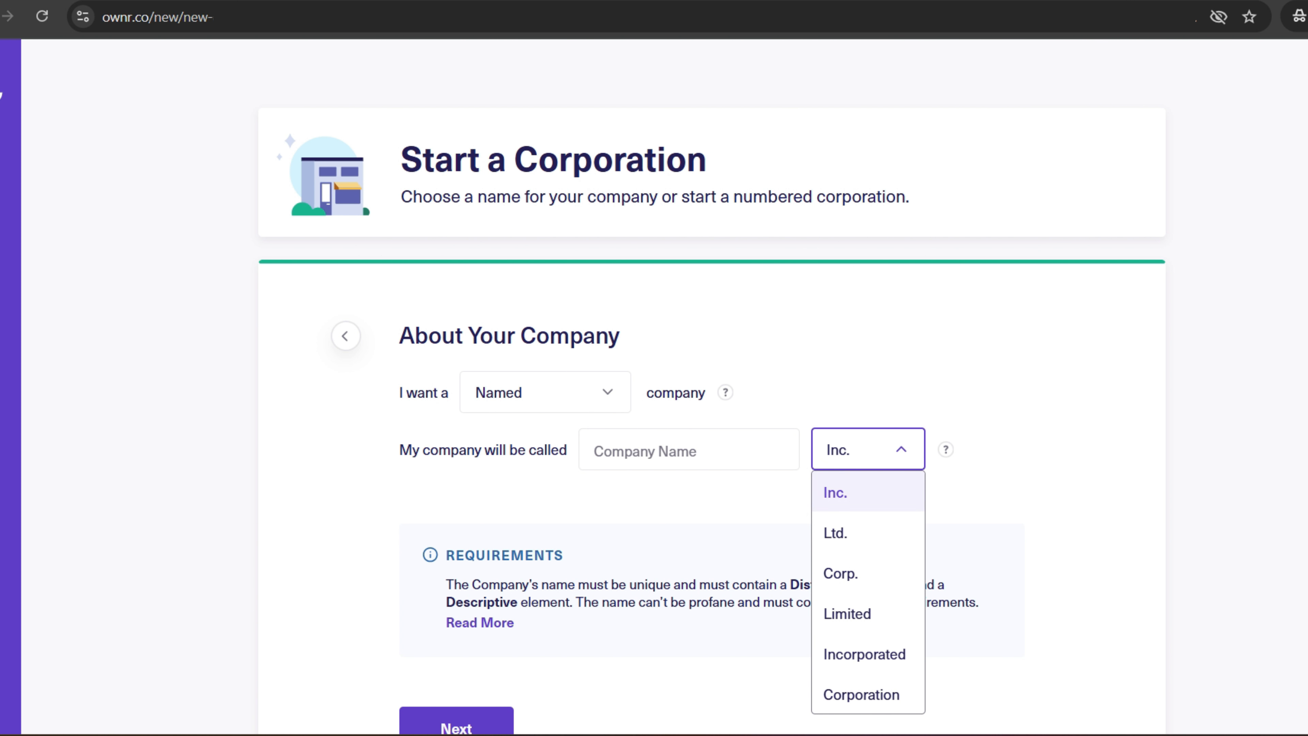
click(869, 493)
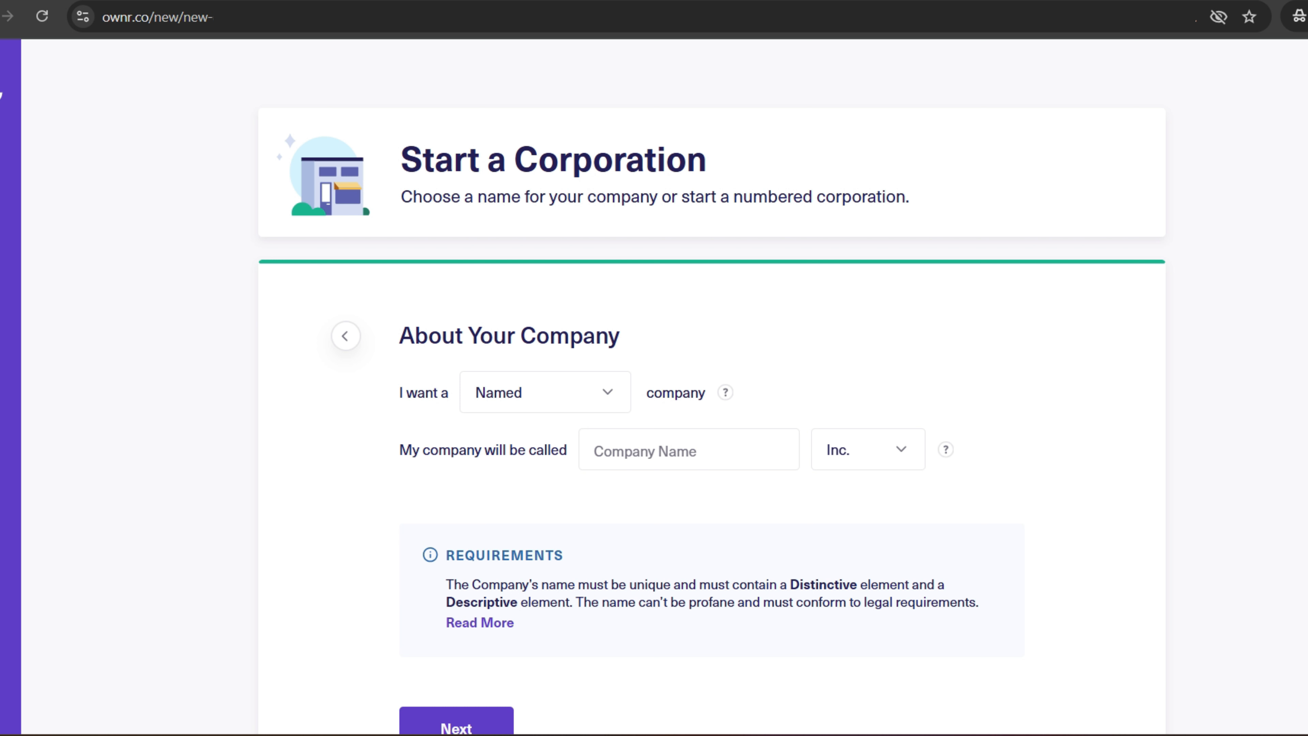
mouse_move(823, 585)
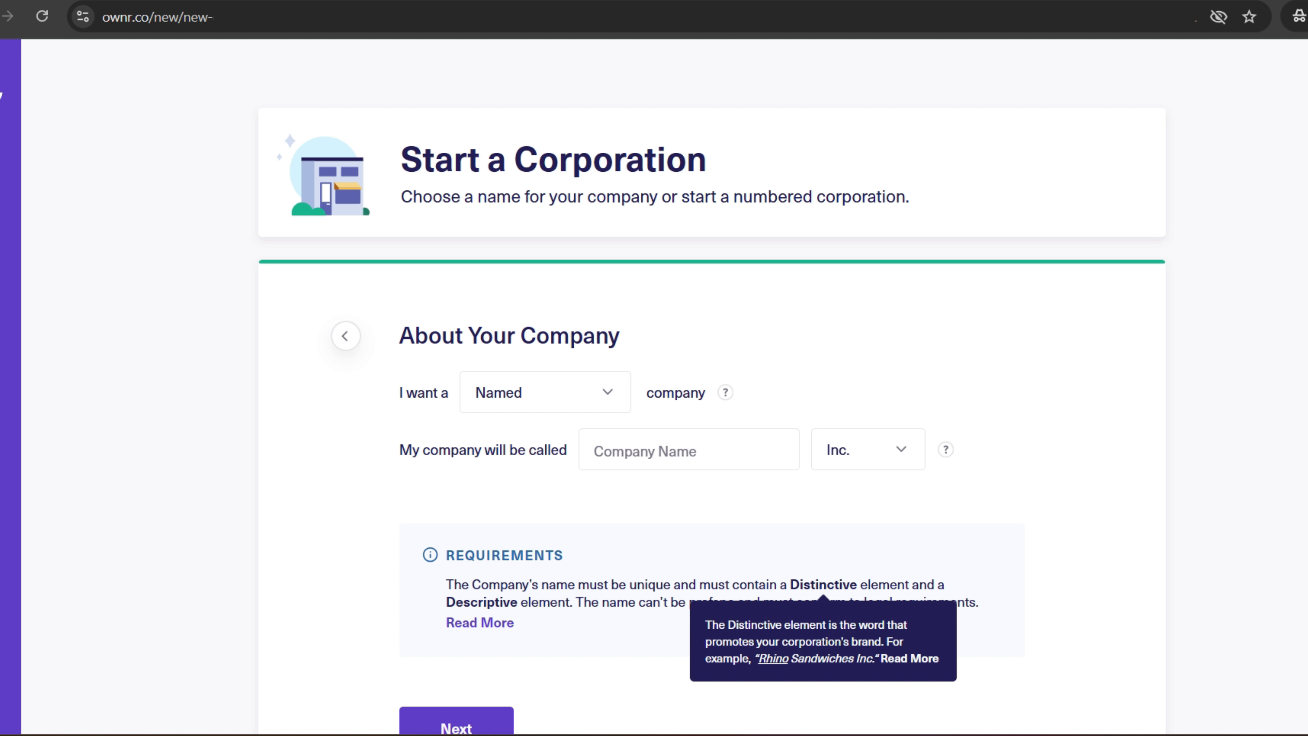
mouse_move(481, 602)
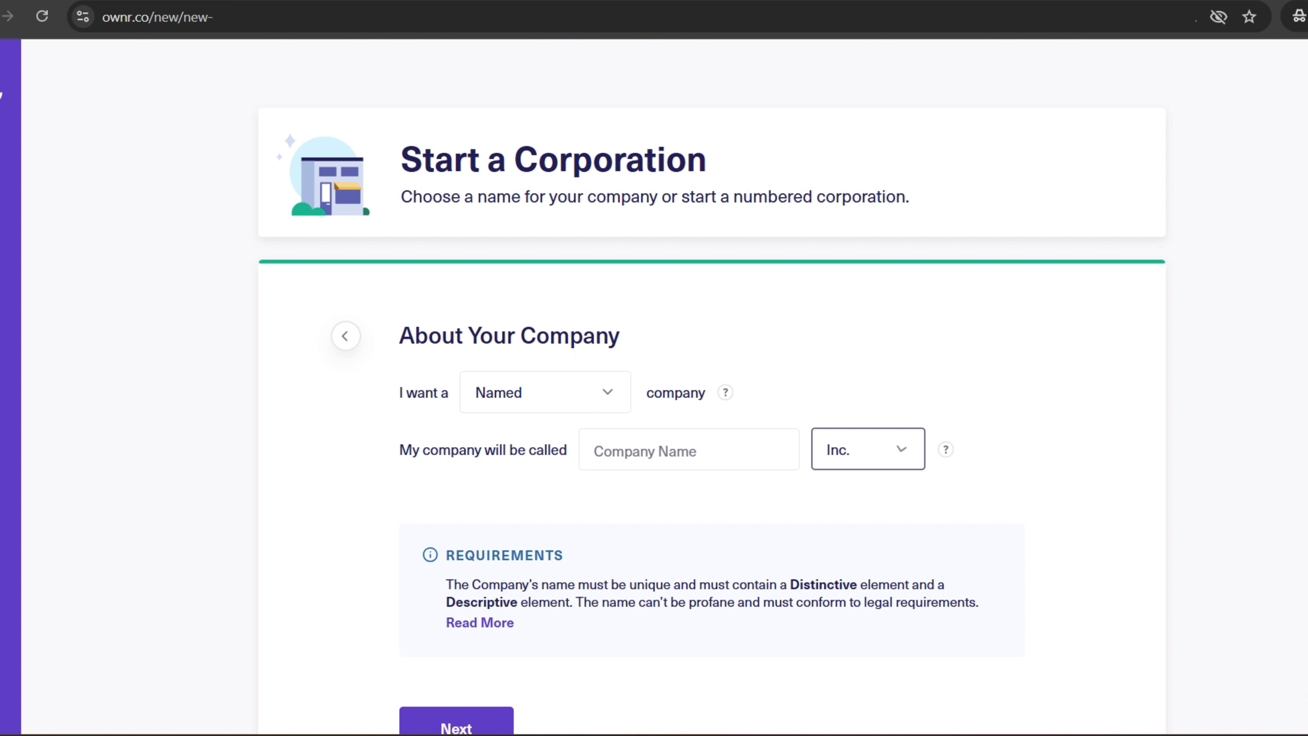
click(868, 449)
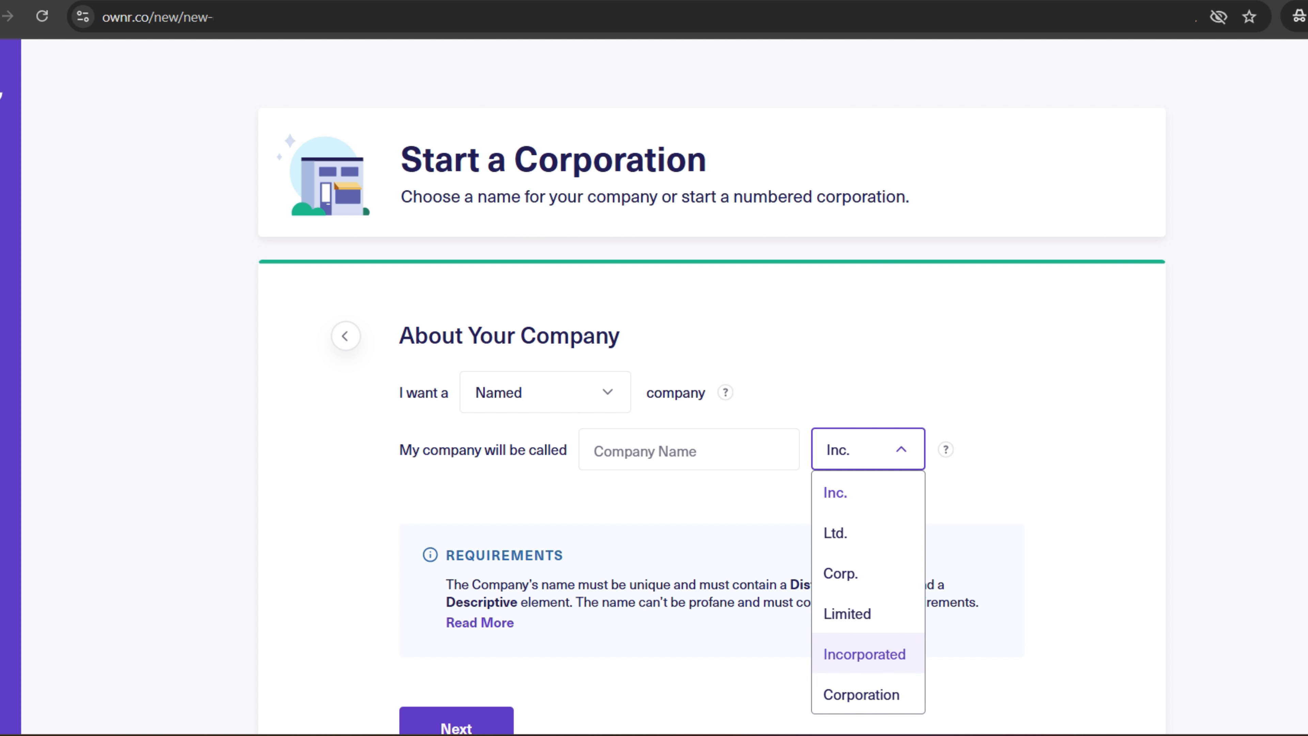
key(Escape)
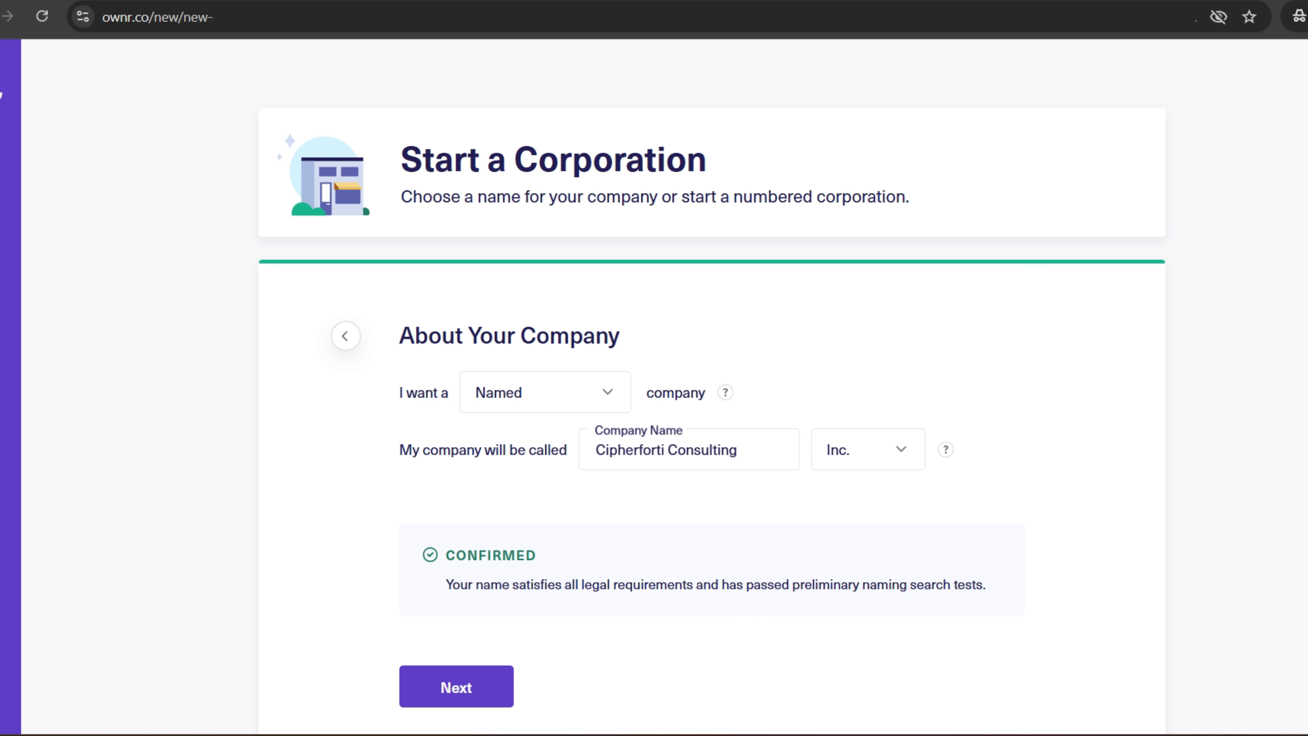
drag(530, 584, 986, 584)
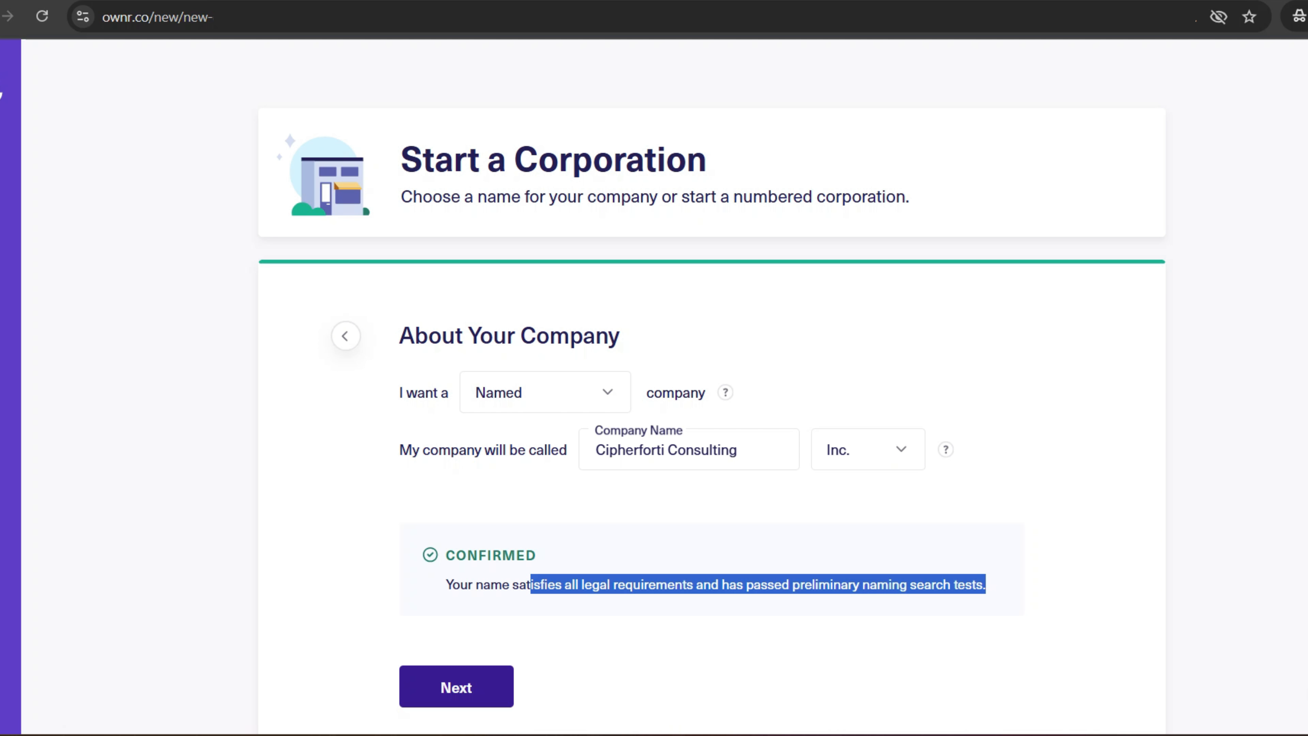
click(457, 687)
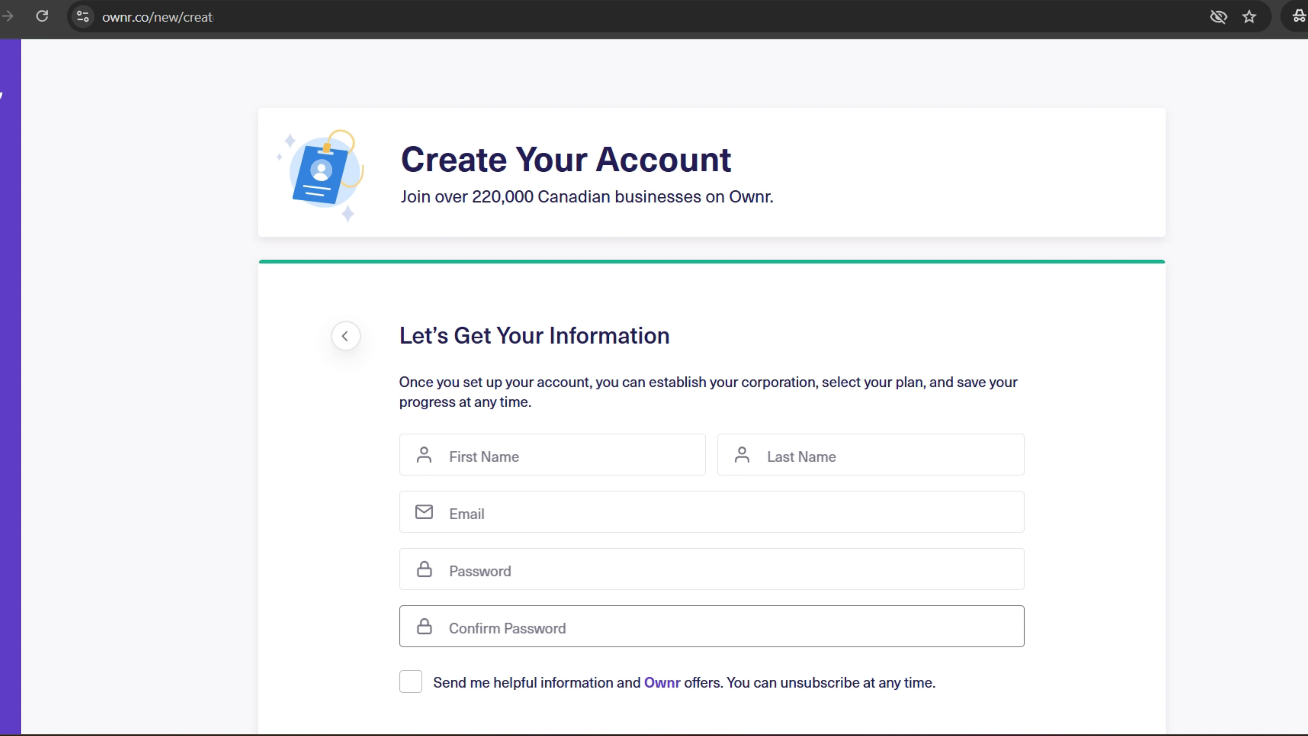
- Go through the account sign-up form and submit the contact details as a Canadian resident
scroll(710, 387, down, 3)
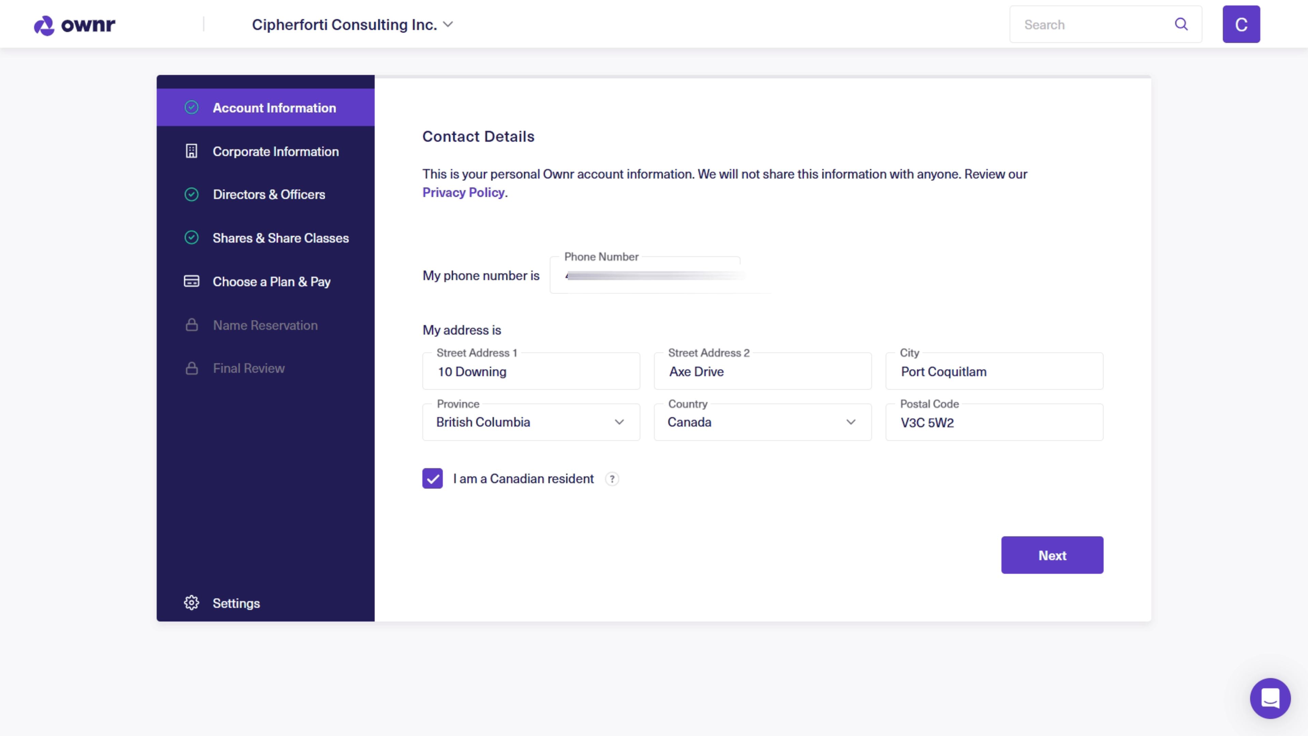
mouse_move(612, 478)
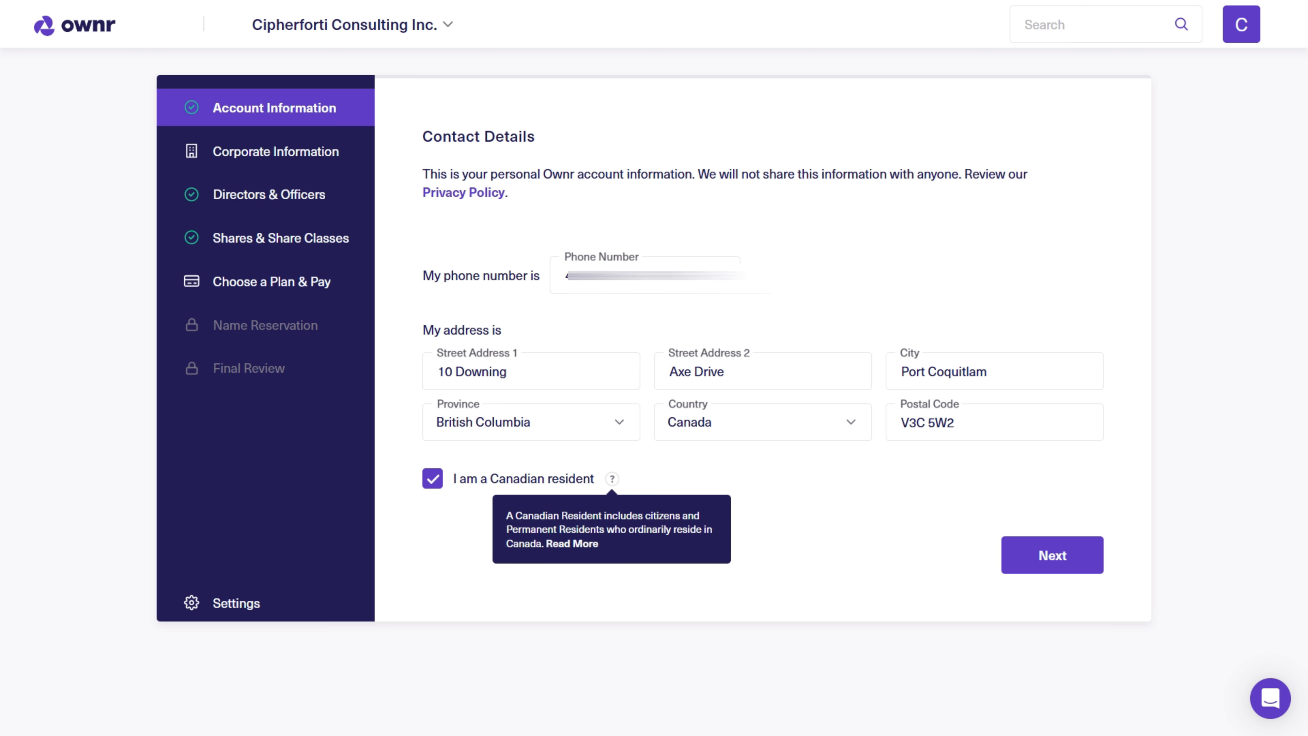
click(1052, 555)
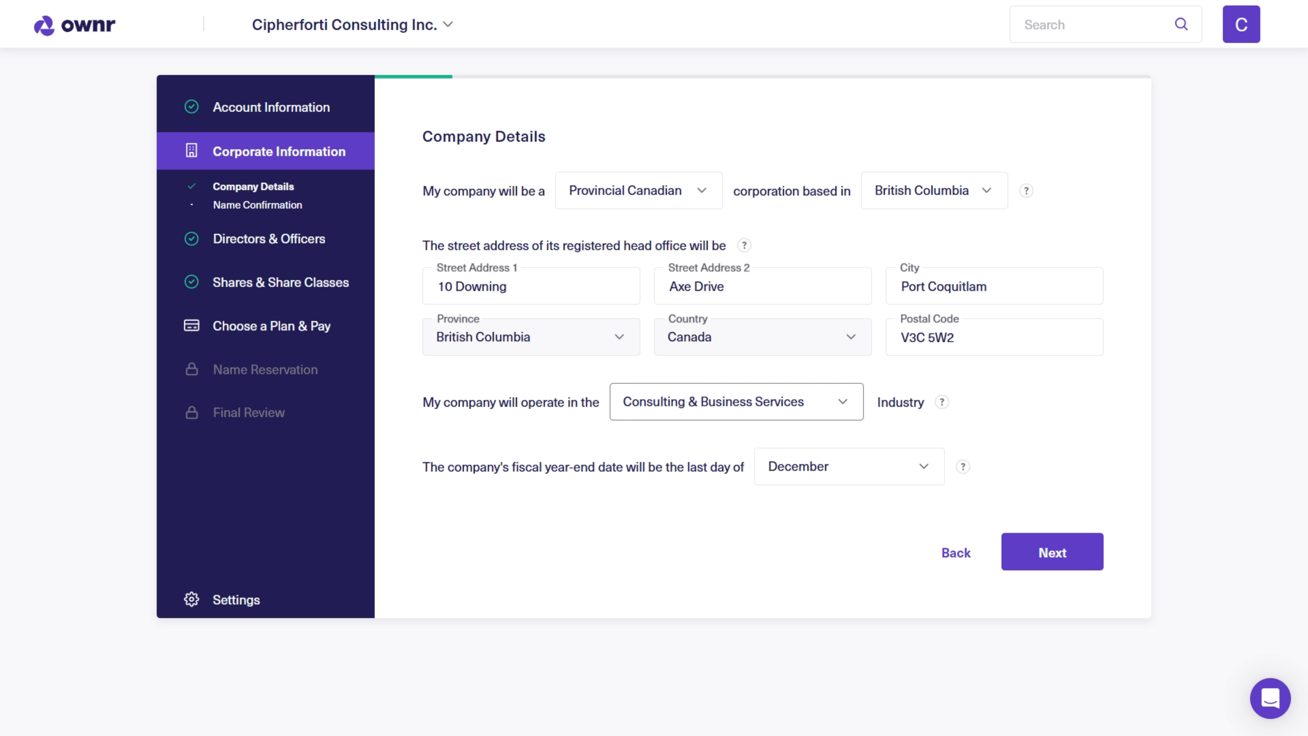
- Submit the company details with the Consulting & Business Services industry and December fiscal year-end, and confirm the company name
click(737, 402)
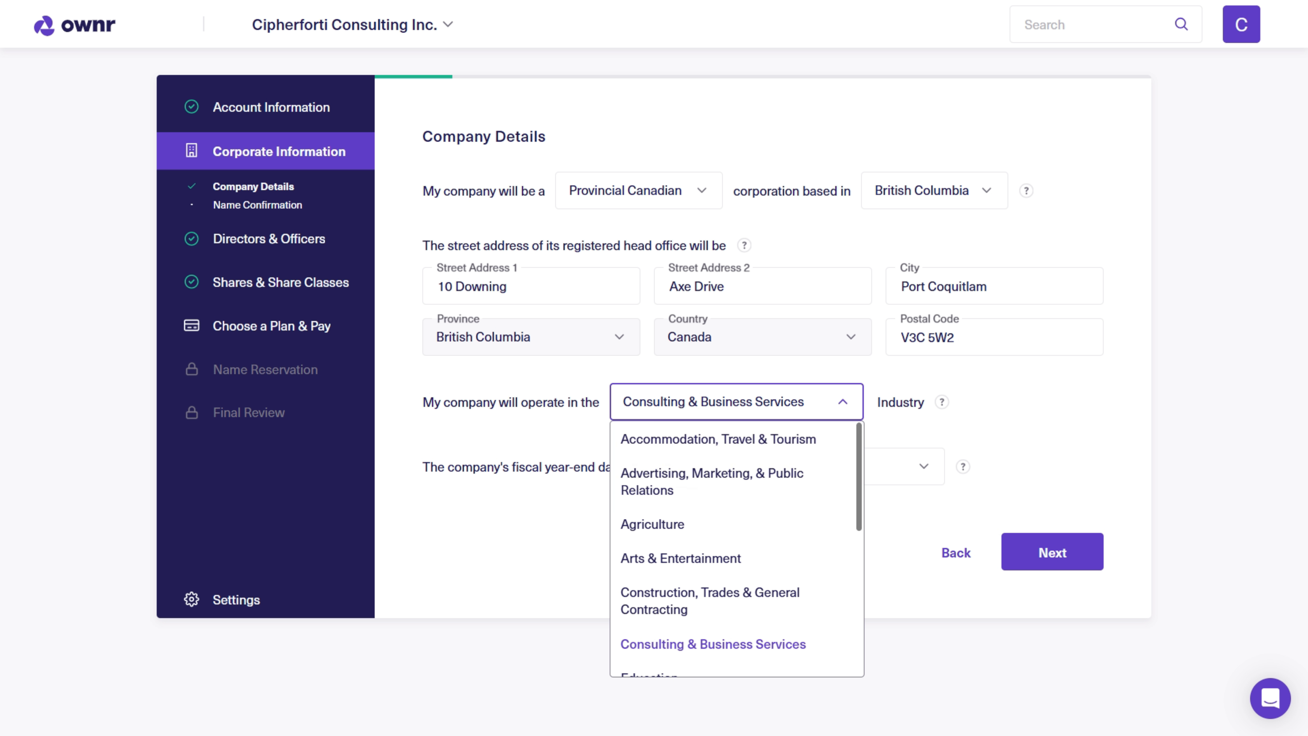
scroll(731, 591, down, 5)
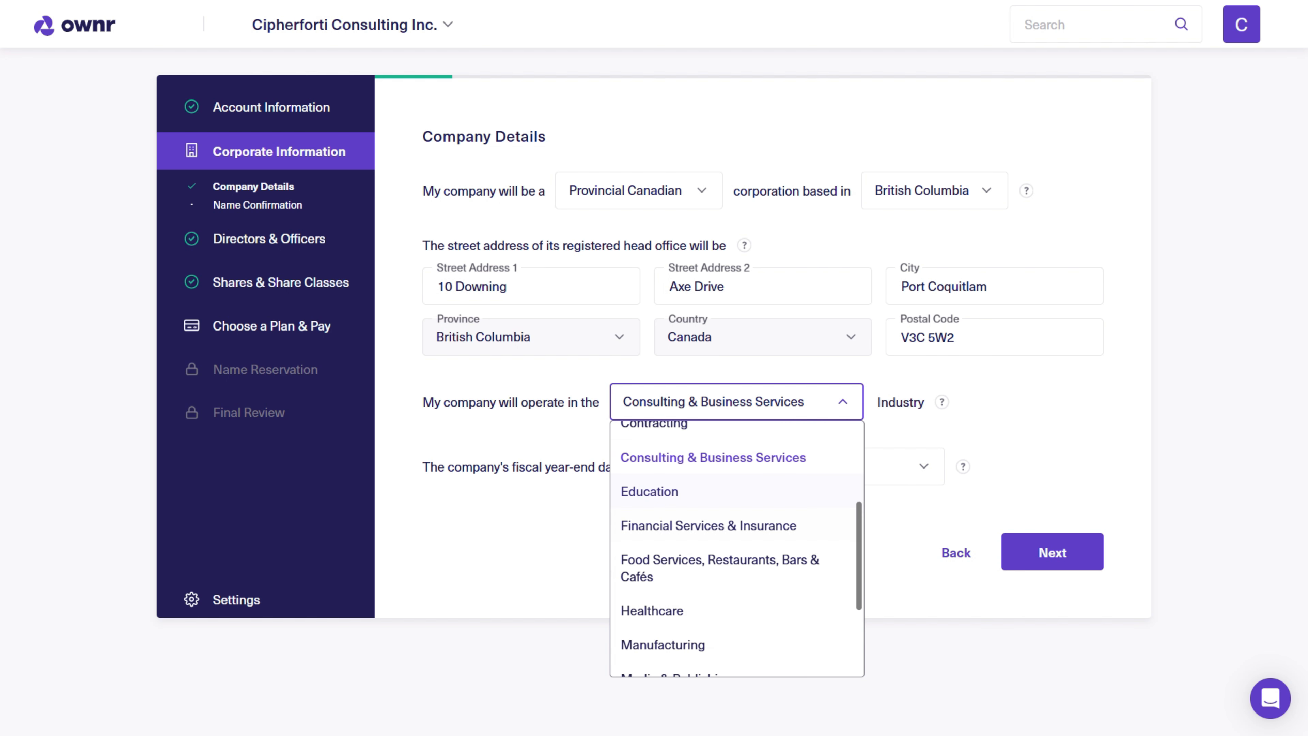
scroll(731, 591, up, 5)
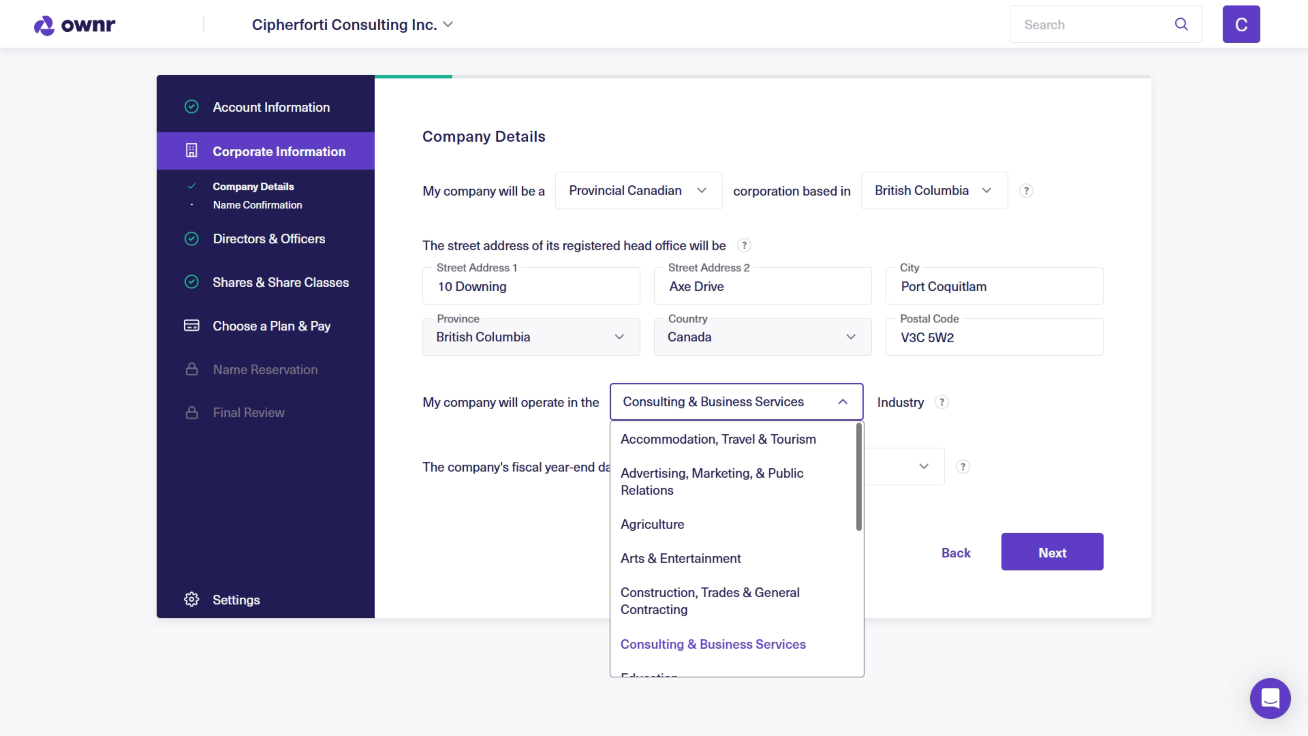
click(1031, 479)
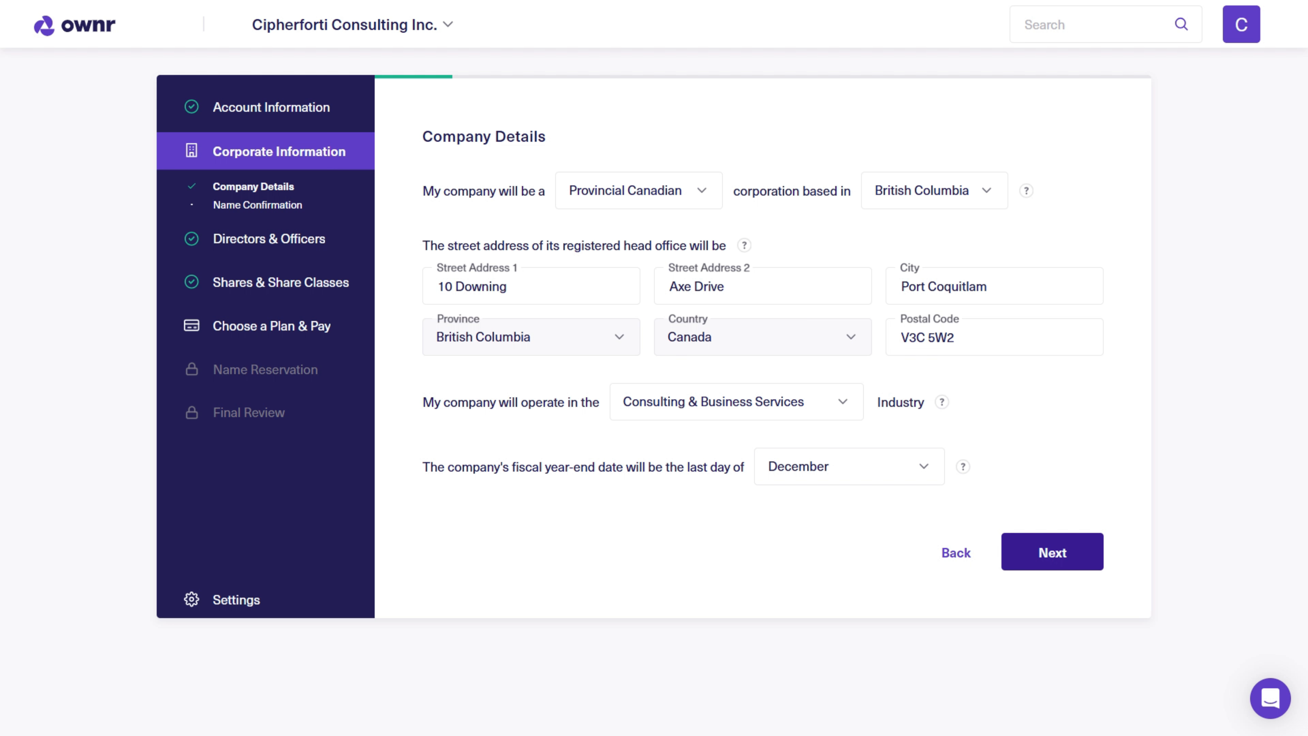
click(1052, 552)
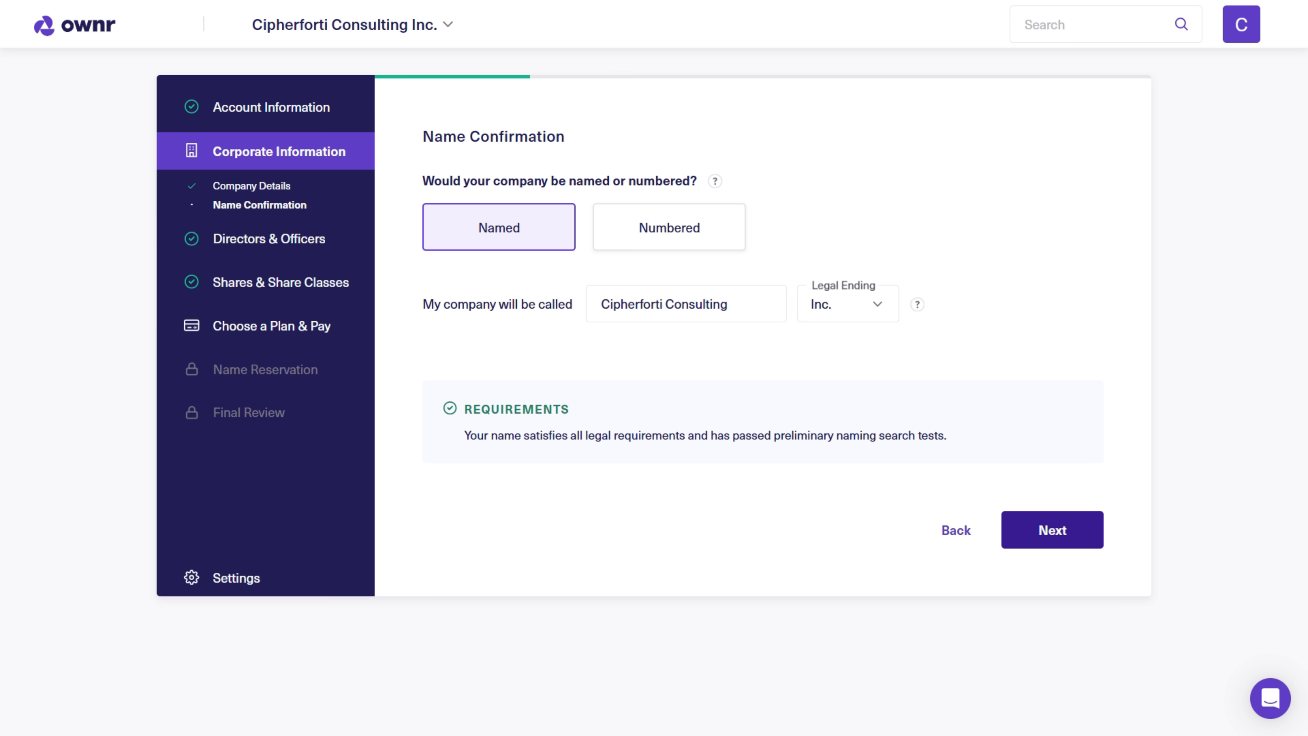
click(1052, 530)
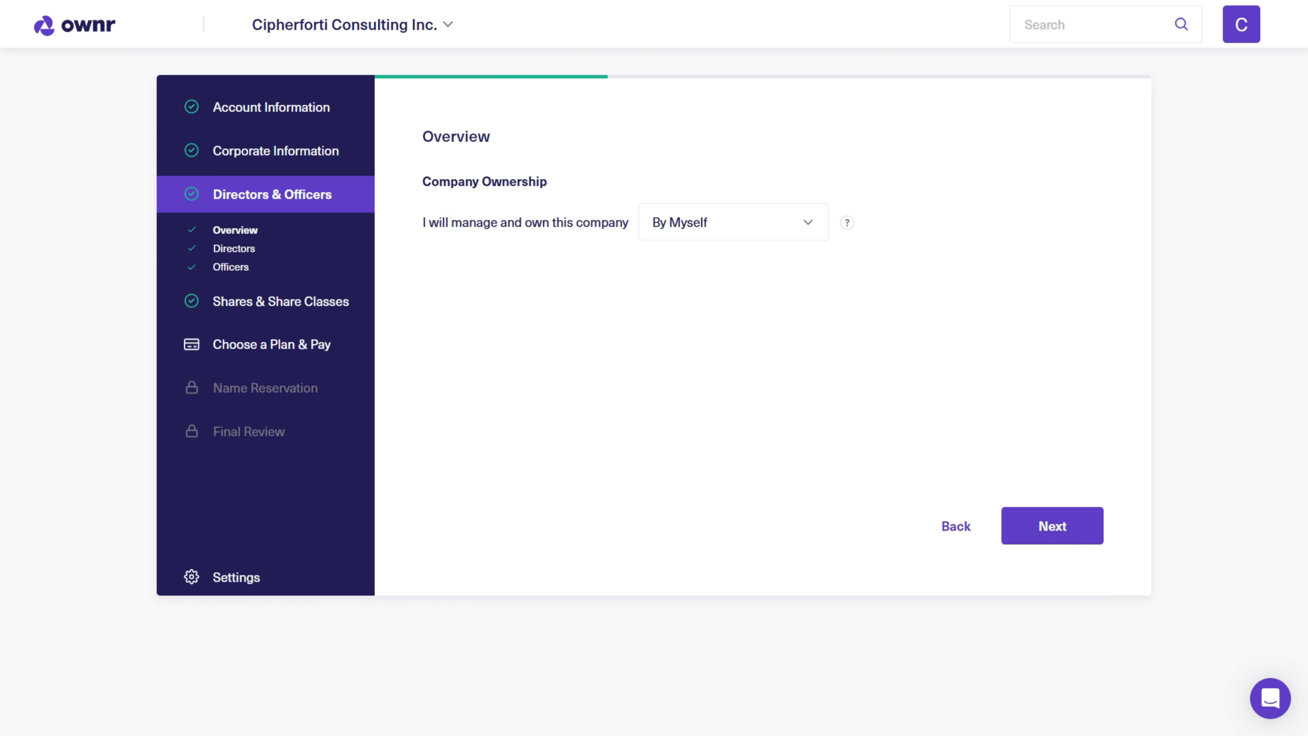
- Keep the company ownership as By Myself and accept the listed director, president and 100% voting shareholder
click(734, 223)
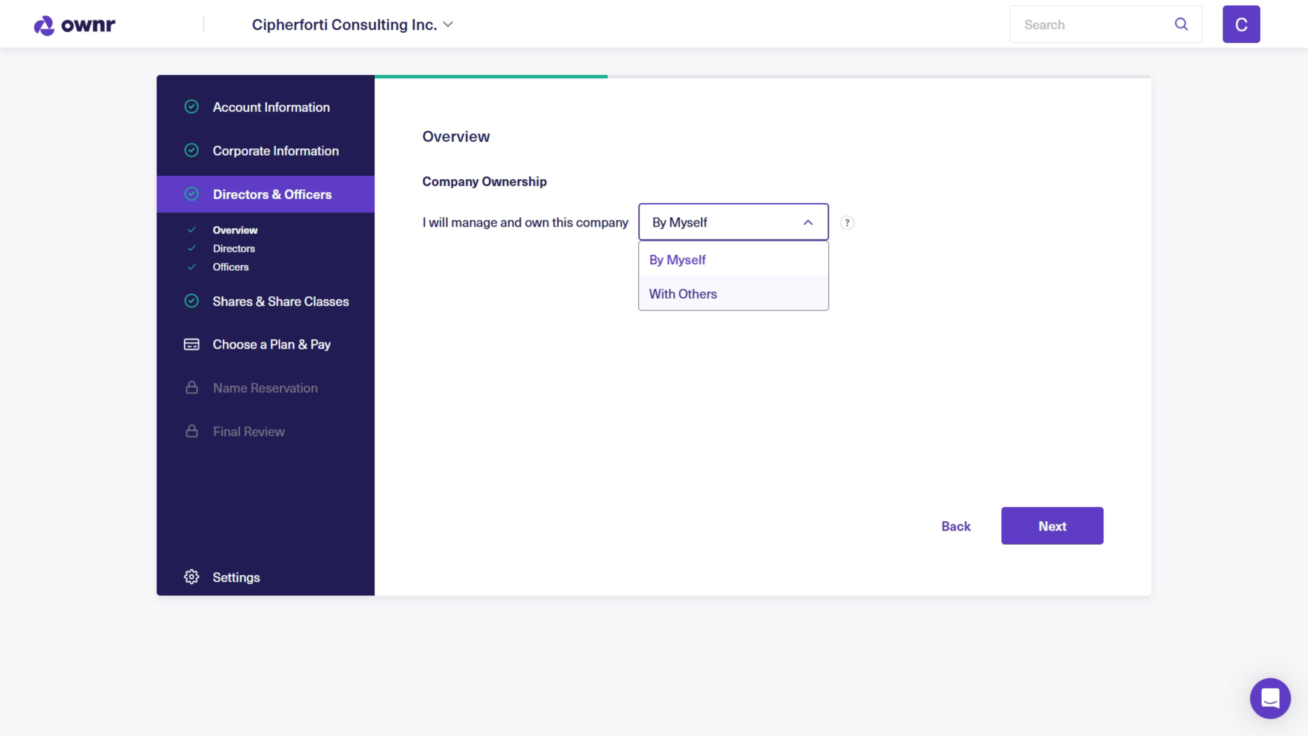
click(772, 361)
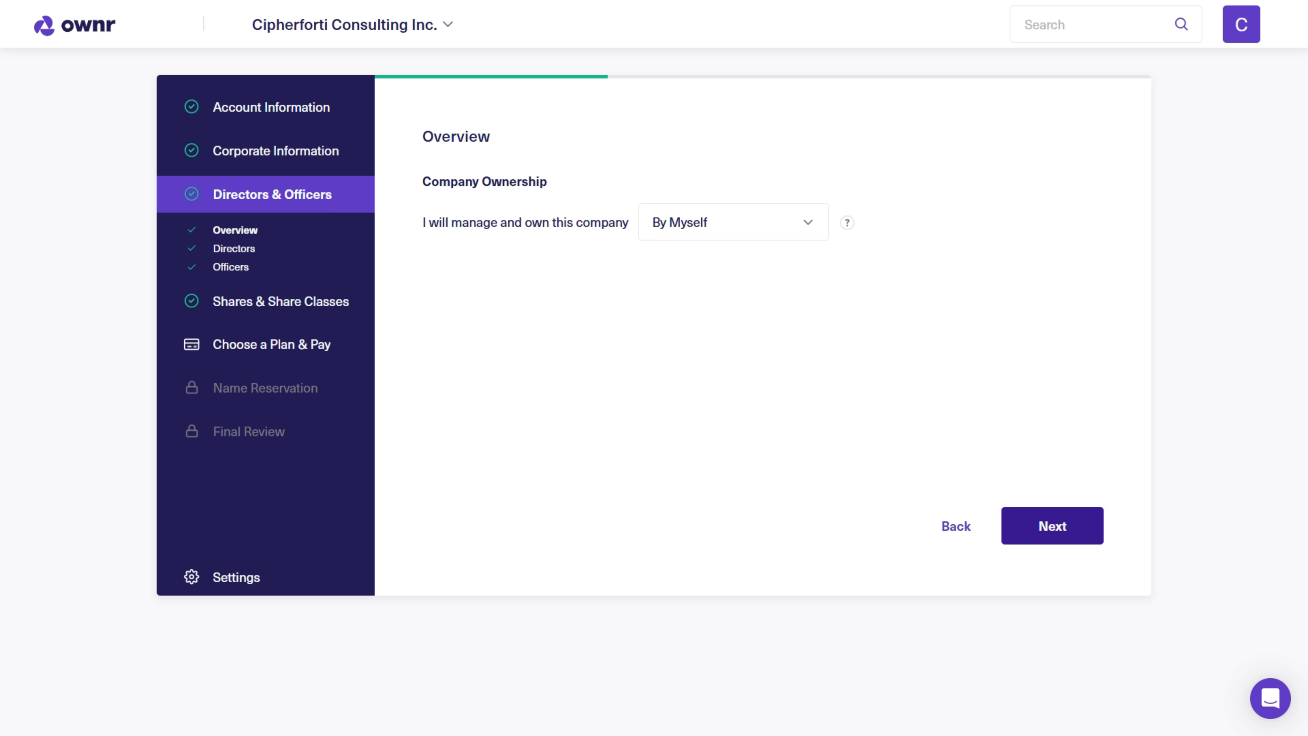
click(1053, 524)
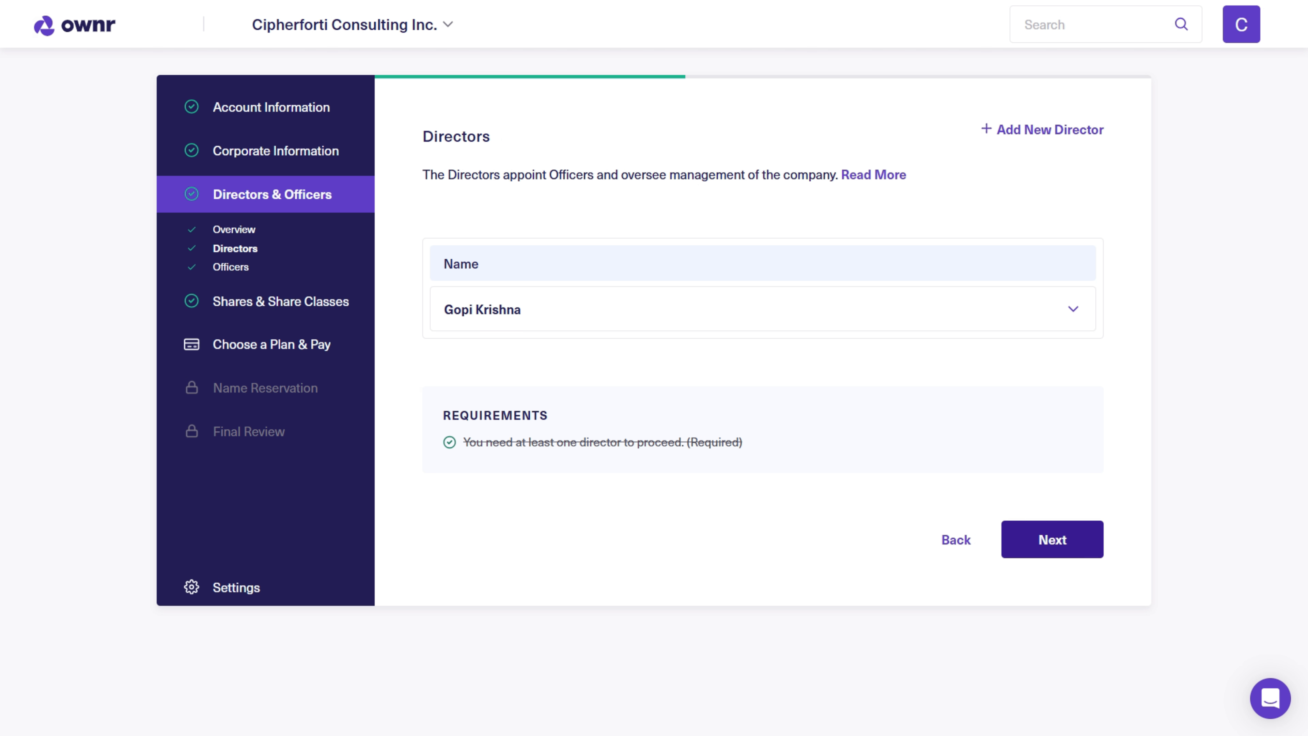
click(1052, 539)
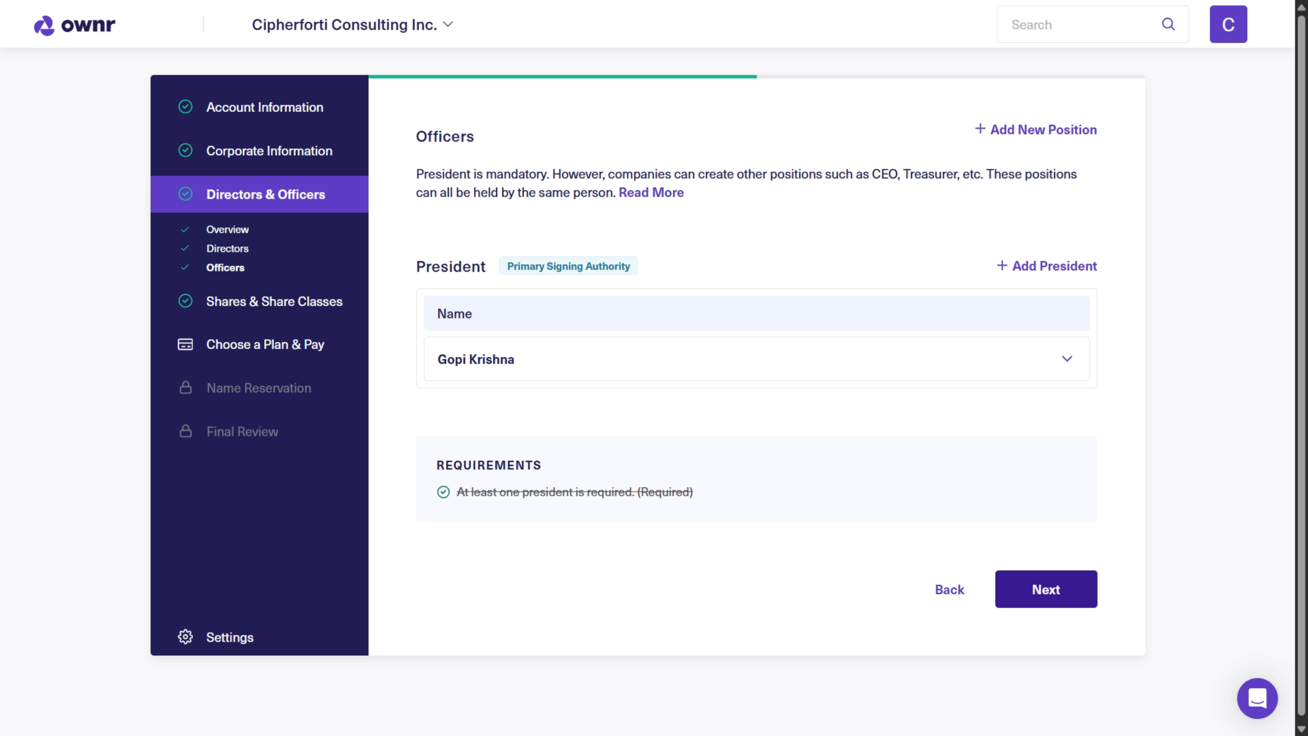
click(1046, 589)
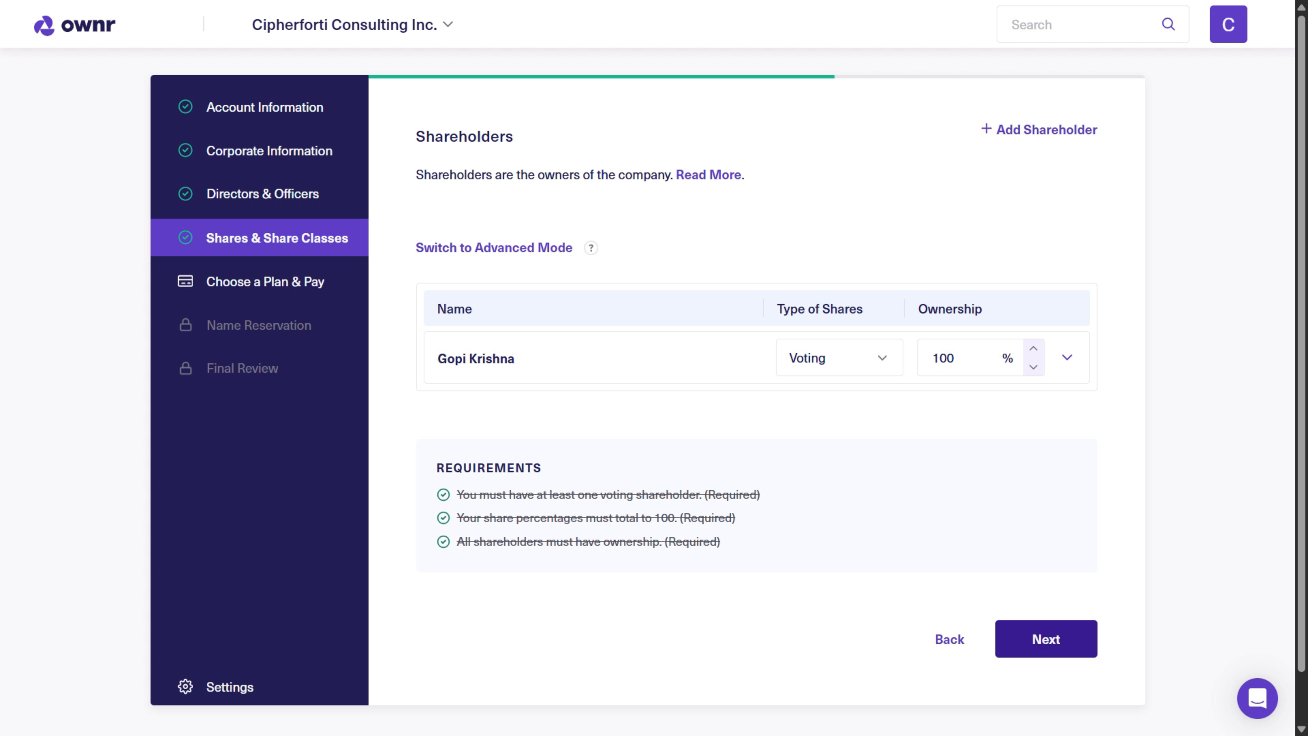
click(1046, 639)
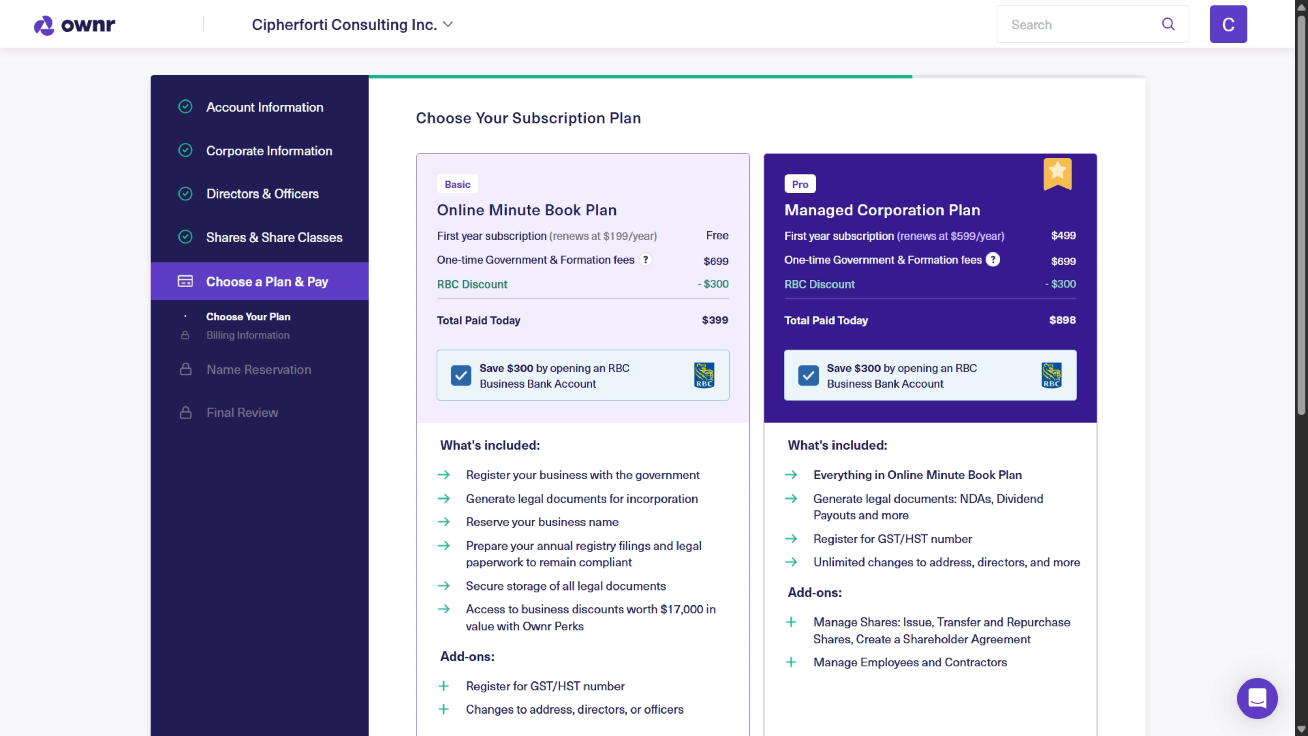
- Review the first-year cost and select the Basic Online Minute Book Plan with the RBC Business Bank Account discount
drag(701, 320, 730, 319)
click(729, 320)
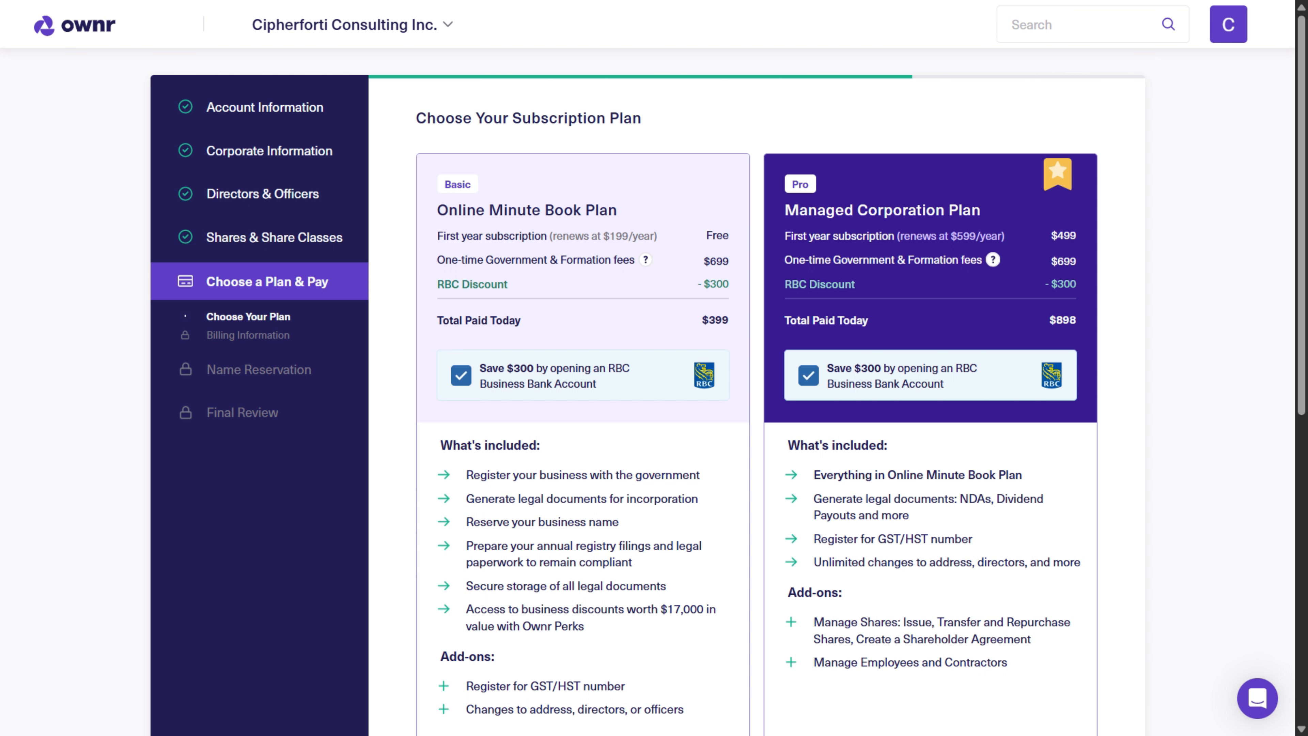
scroll(582, 274, down, 8)
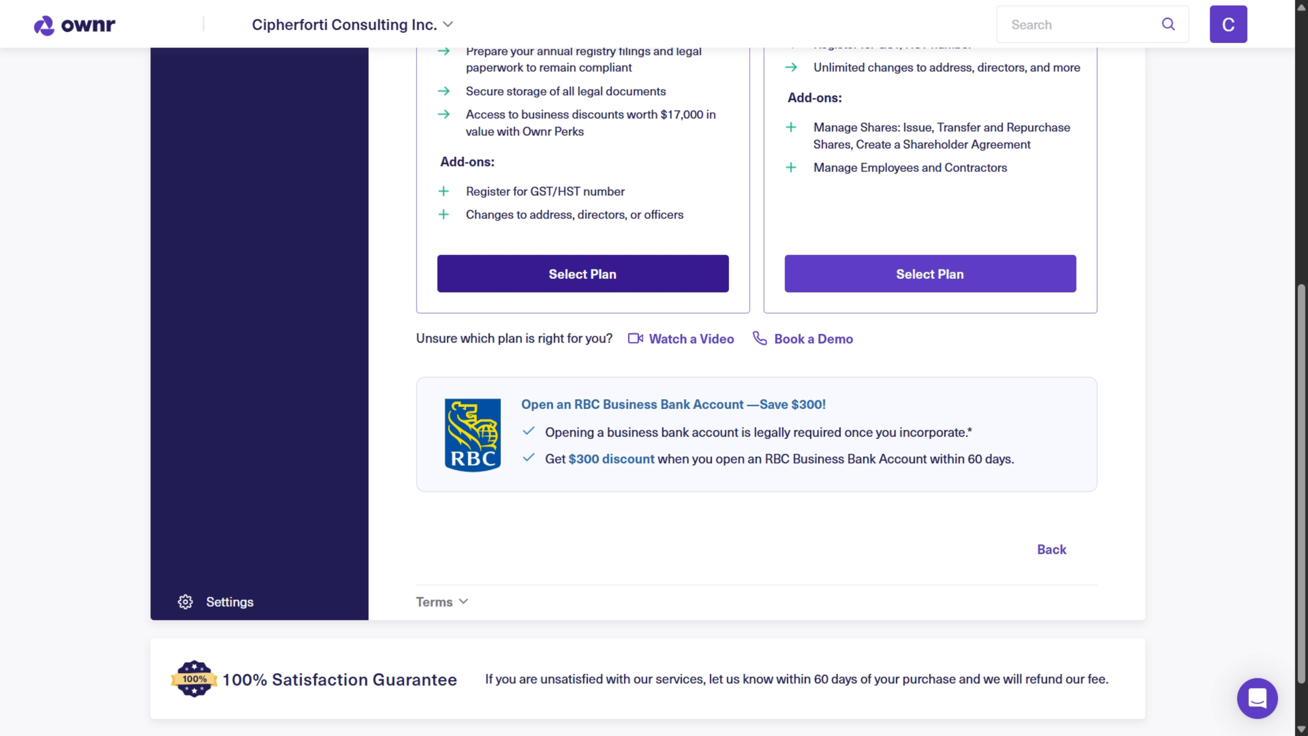
click(582, 273)
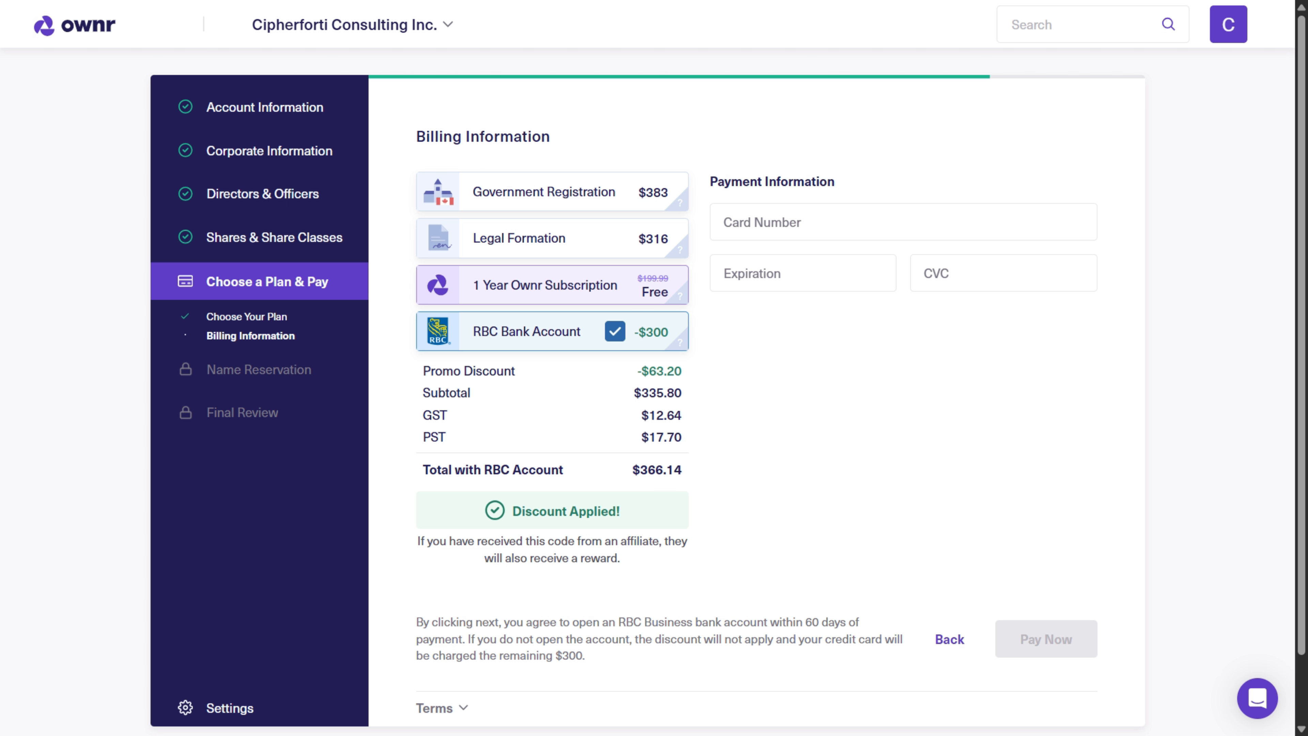
- Examine the billing summary's promo discount and the conditions and deadline for the RBC Bank Account discount
mouse_move(679, 341)
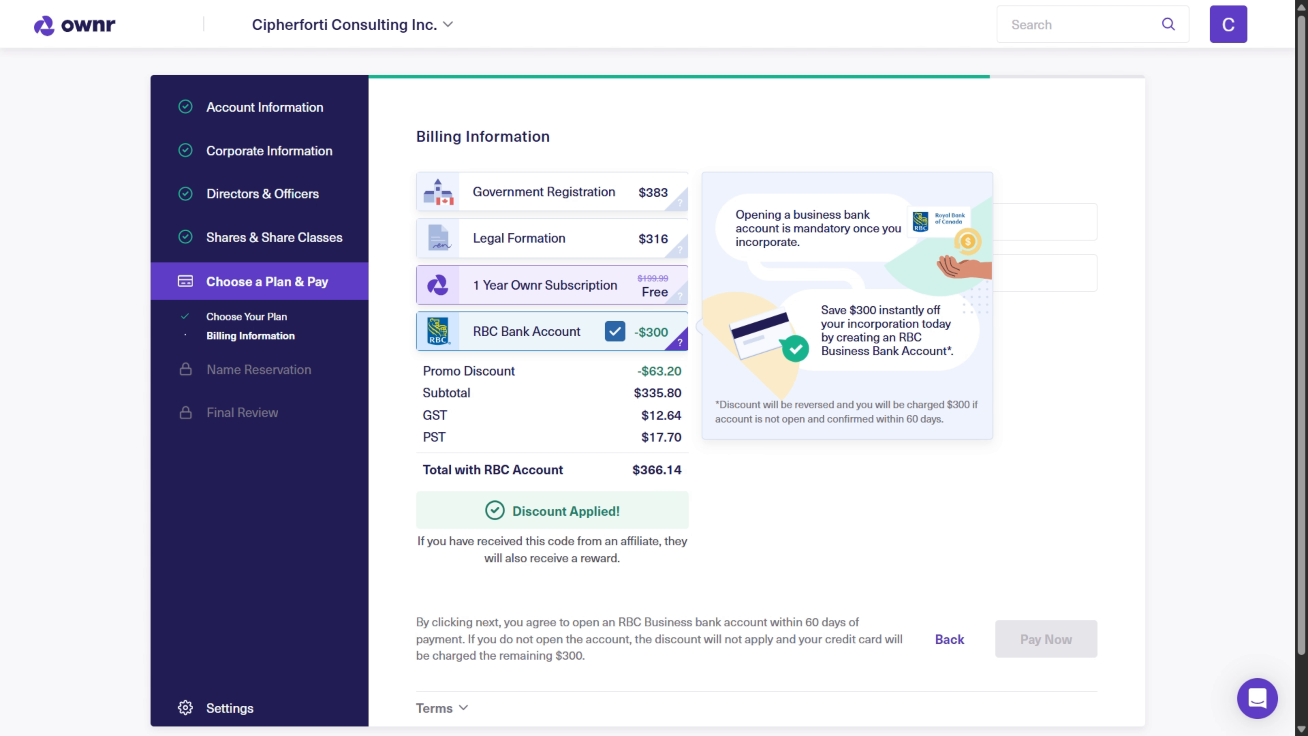
drag(429, 371, 517, 372)
click(517, 373)
drag(638, 371, 682, 371)
click(683, 371)
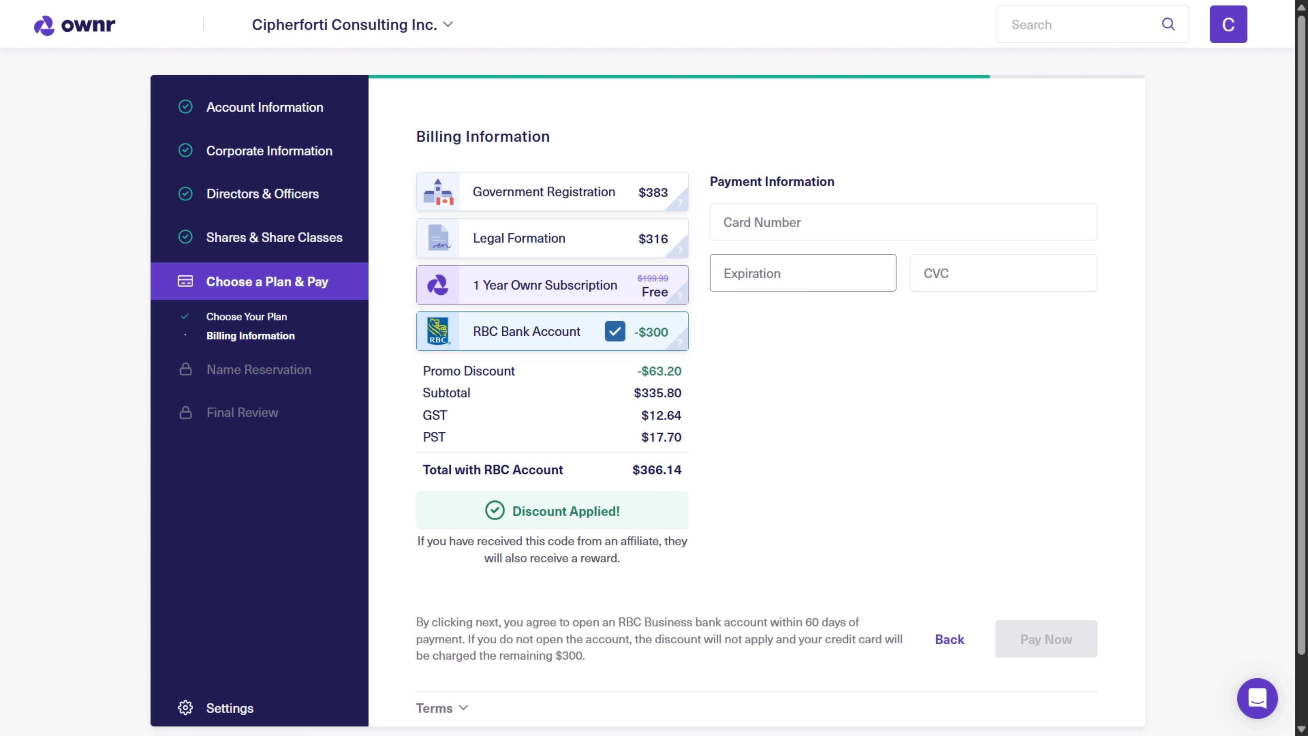
drag(824, 639, 886, 639)
click(887, 639)
drag(770, 622, 860, 623)
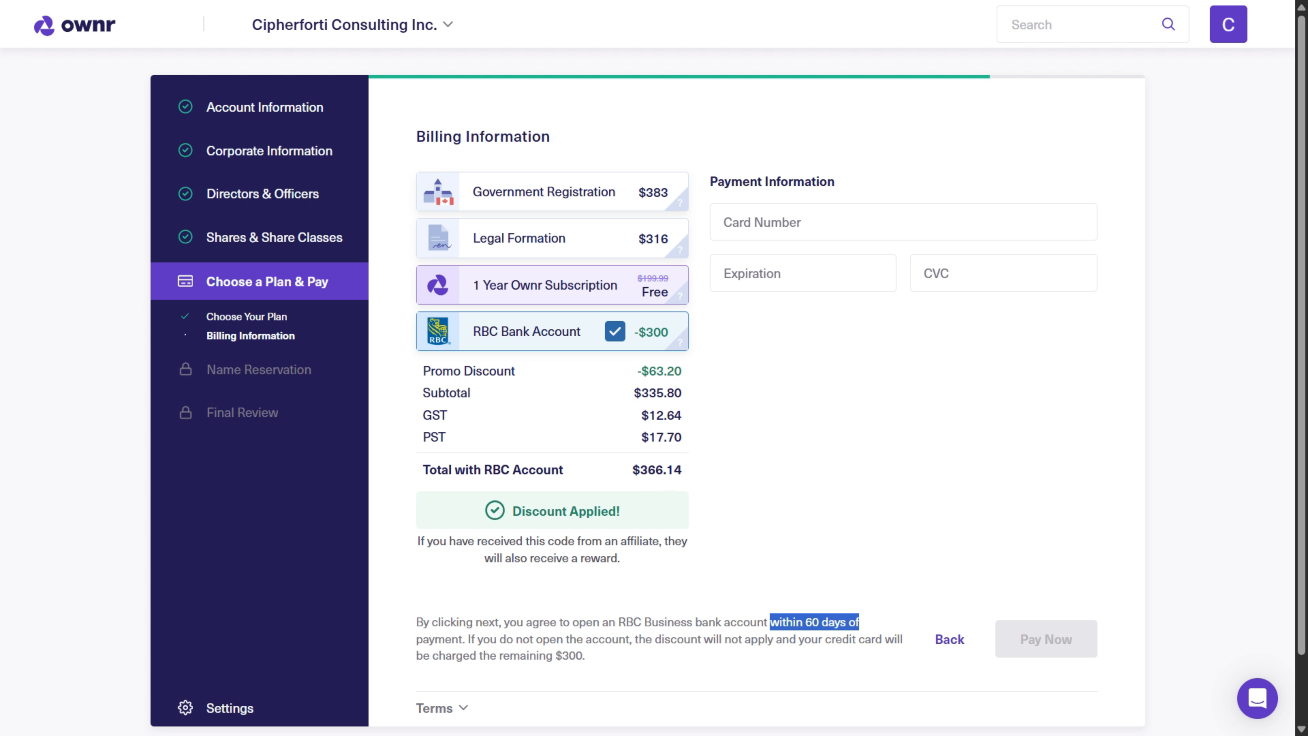
click(859, 623)
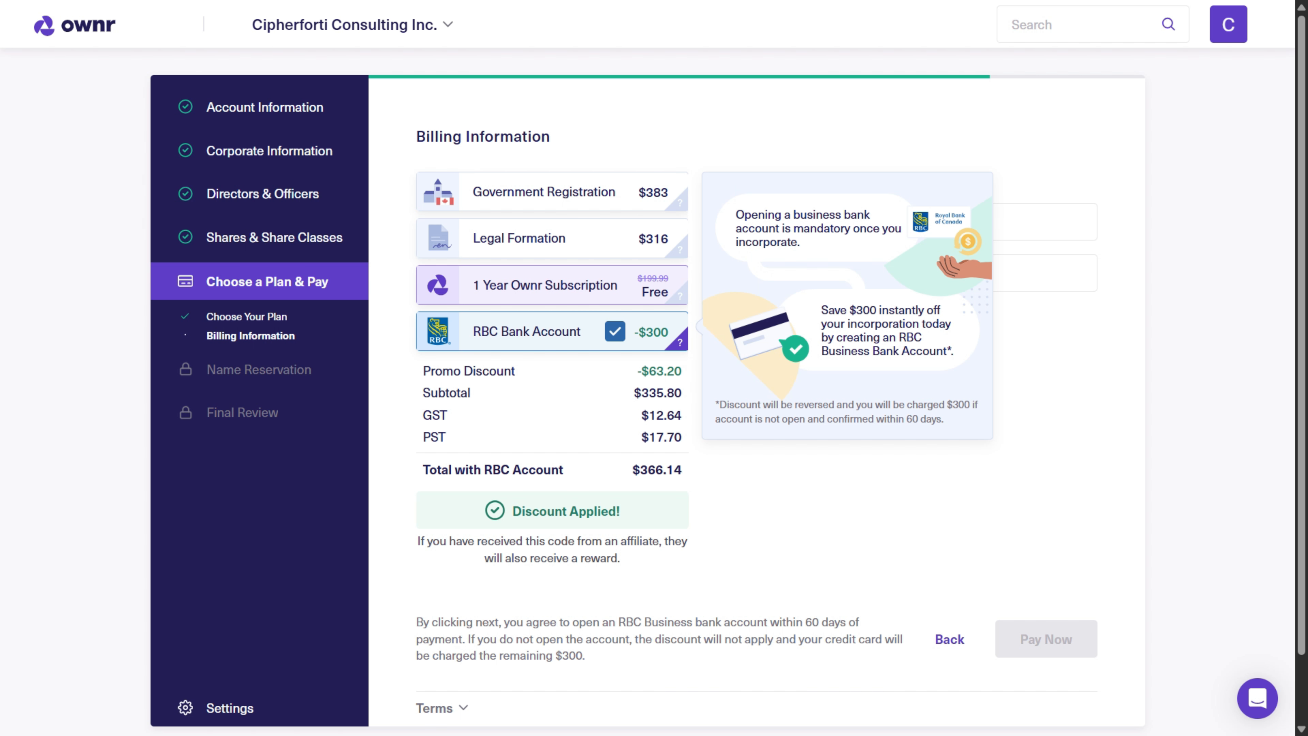
drag(751, 405, 942, 419)
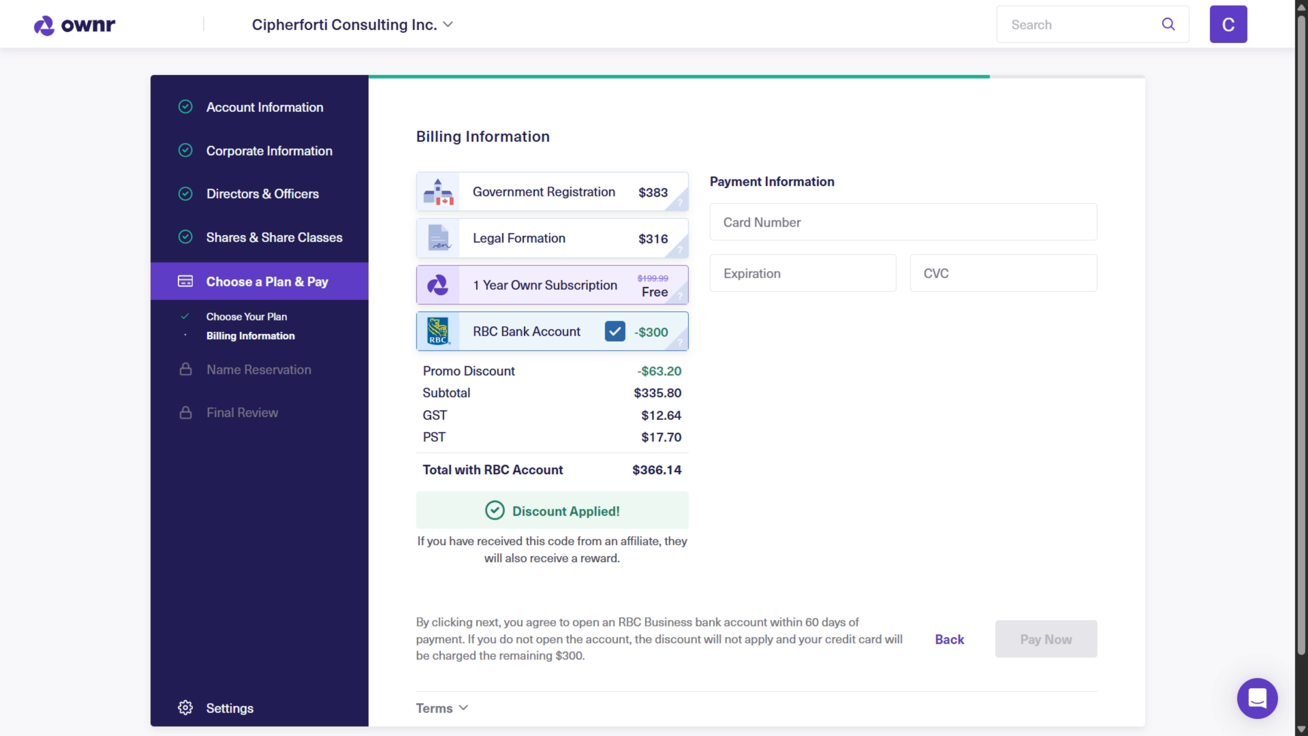